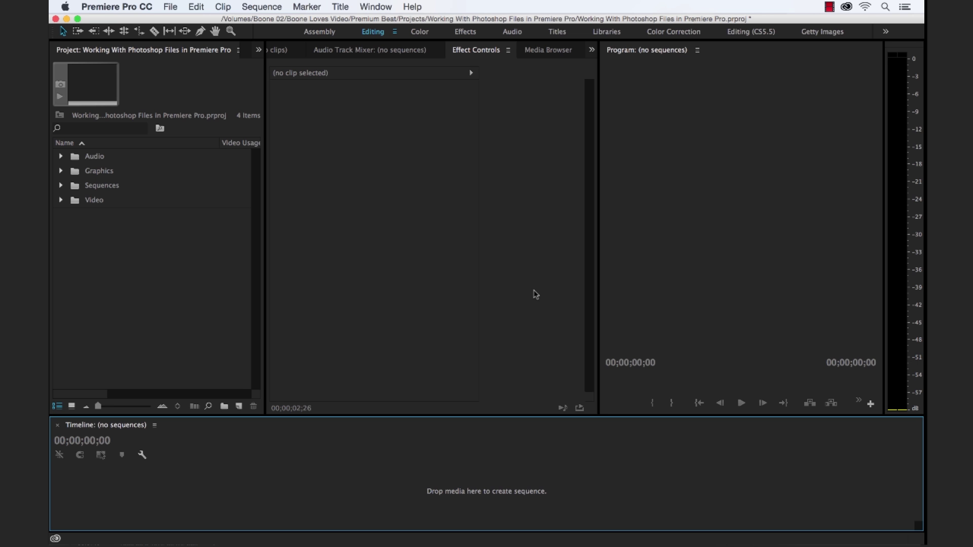
In Photoshop, solo the Moon, Earth and Black BG layers of earthrise3d.psd, then show all three together
key("super+Tab")
key("super+Tab")
key("super+Tab")
key("super+Tab")
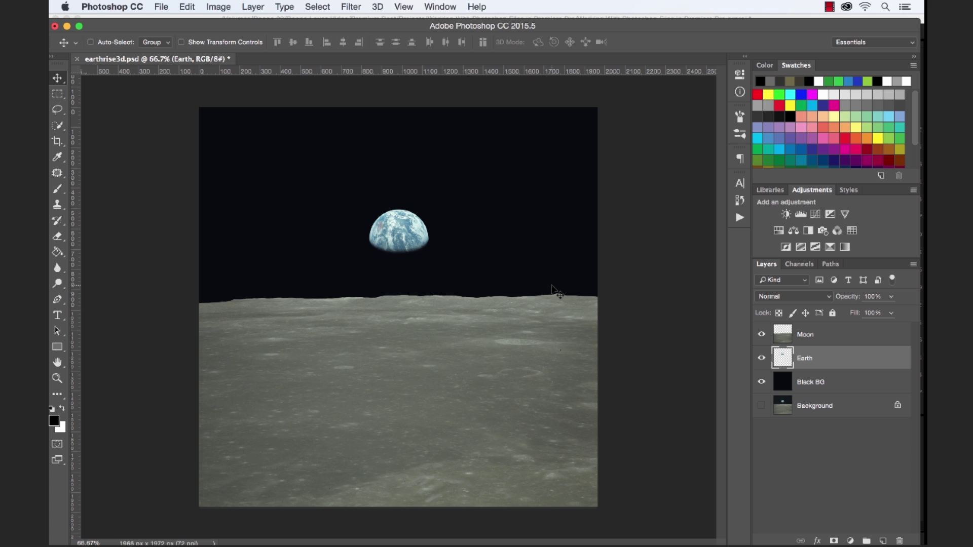
left_click(761, 359, "alt")
left_click(763, 336, "alt")
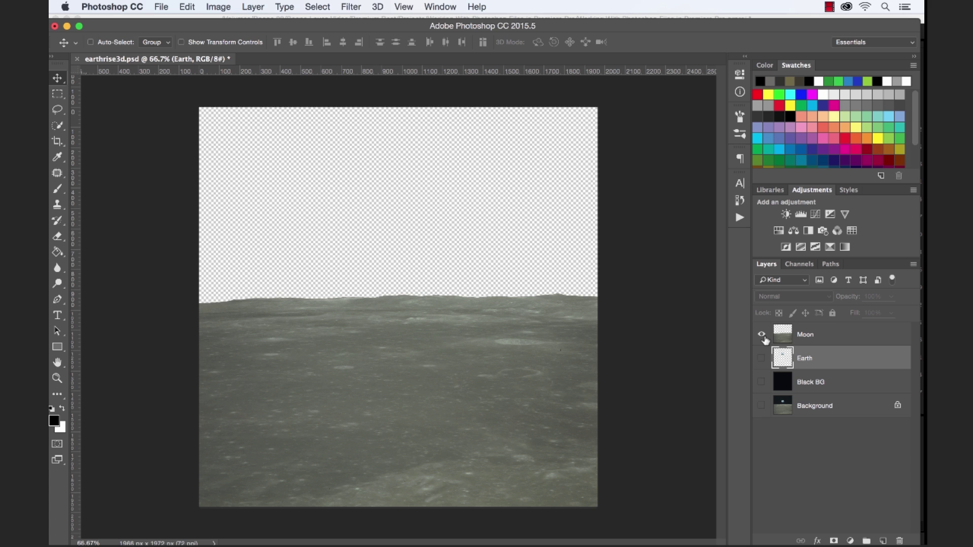
left_click(761, 335, "alt")
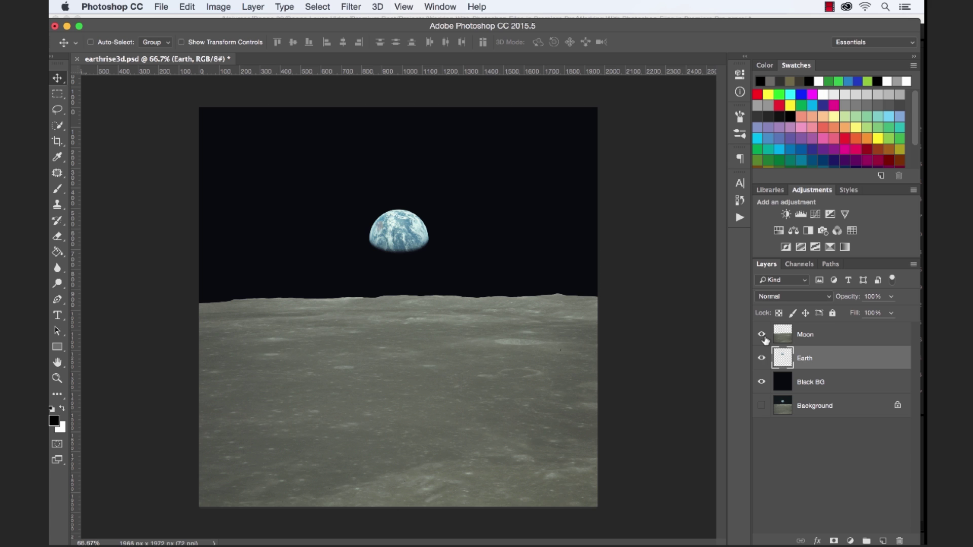
left_click(761, 383, "alt")
left_click(761, 383, "alt")
key("super+Tab")
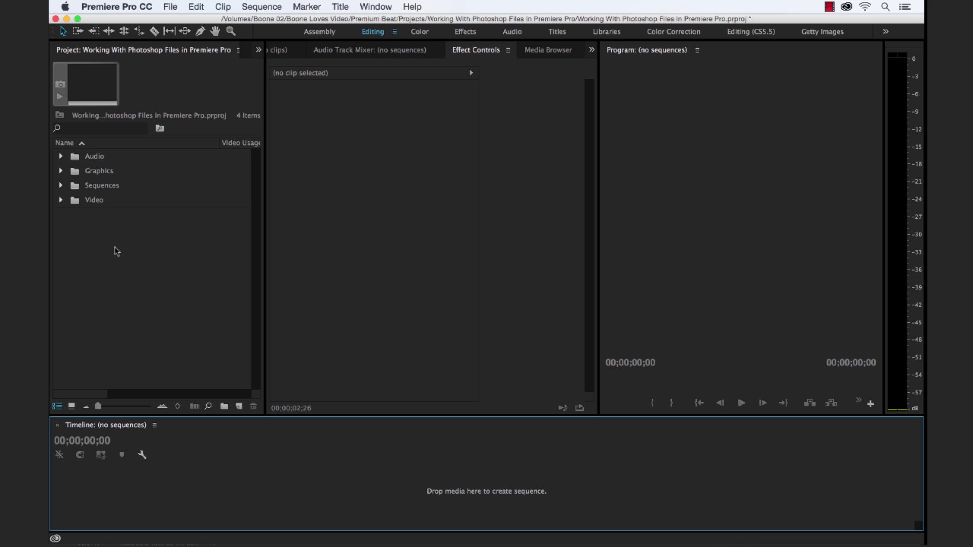
Import earthrise3d.psd using Merge All Layers and preview the merged image in the Source monitor
right_click(116, 251)
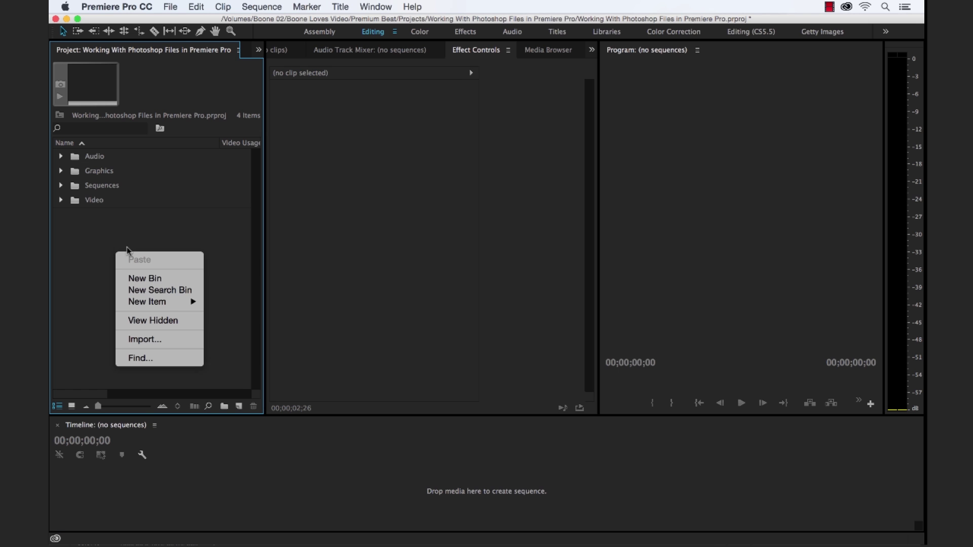
left_click(145, 339)
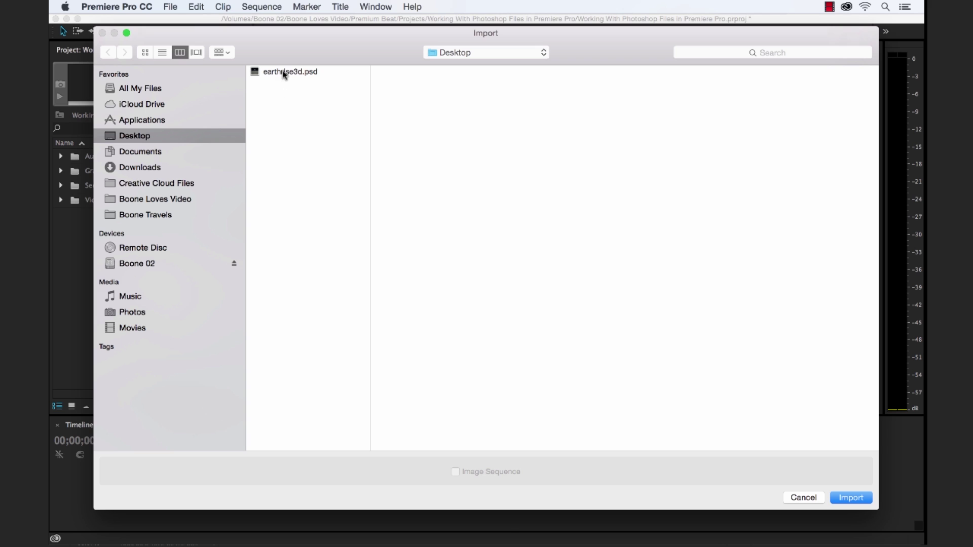
double_click(282, 73)
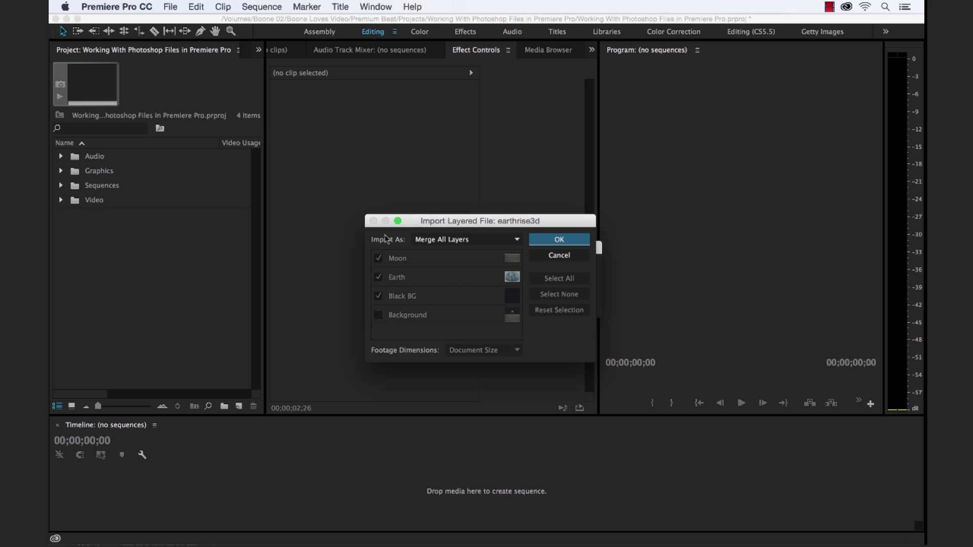
left_click(490, 242)
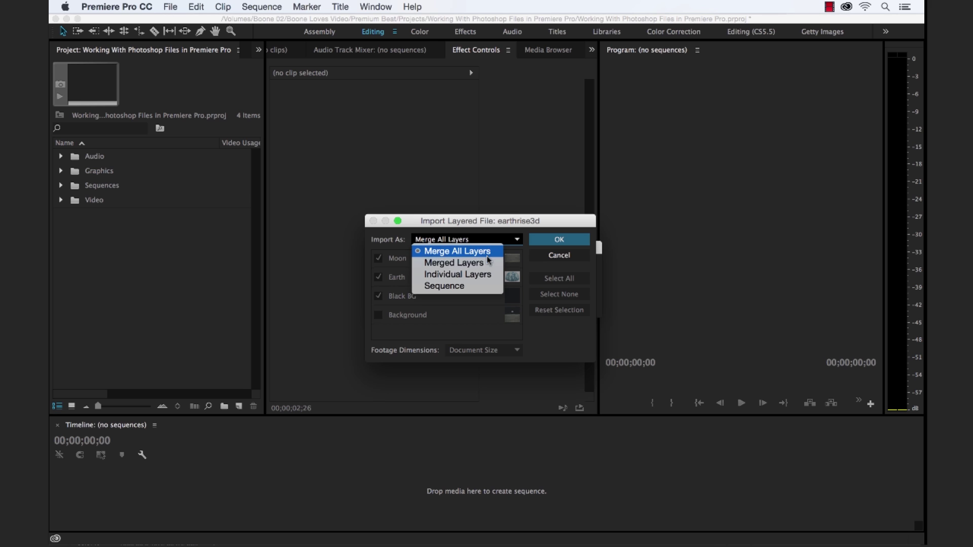
left_click(446, 318)
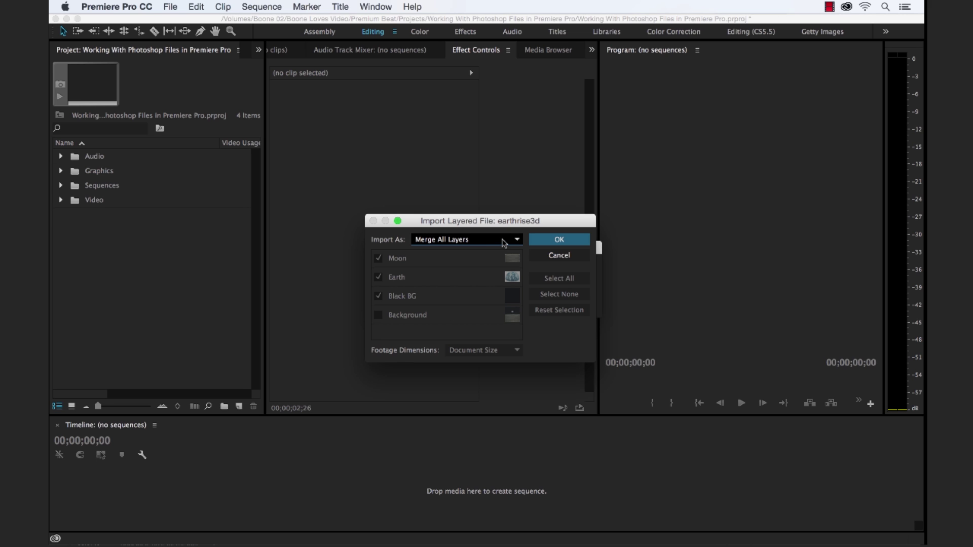
left_click(503, 243)
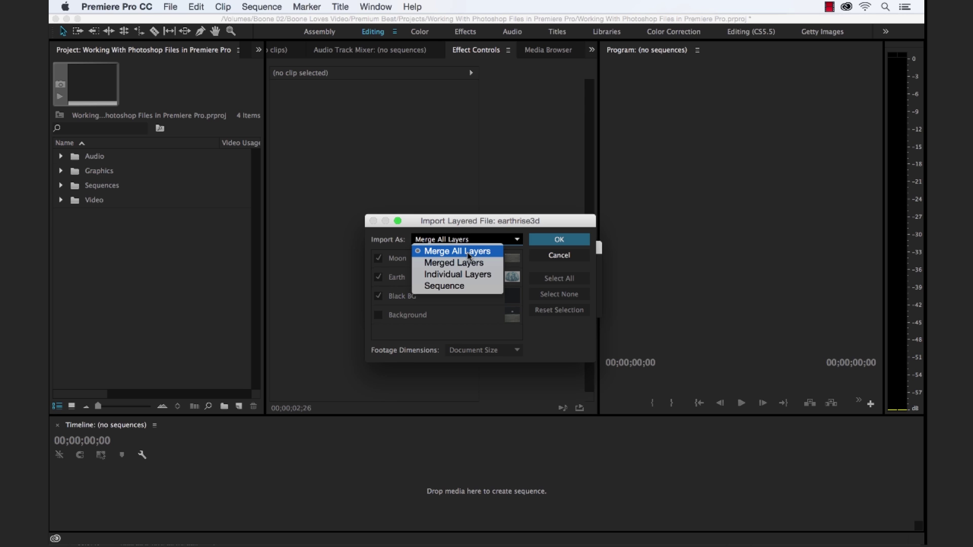
left_click(456, 319)
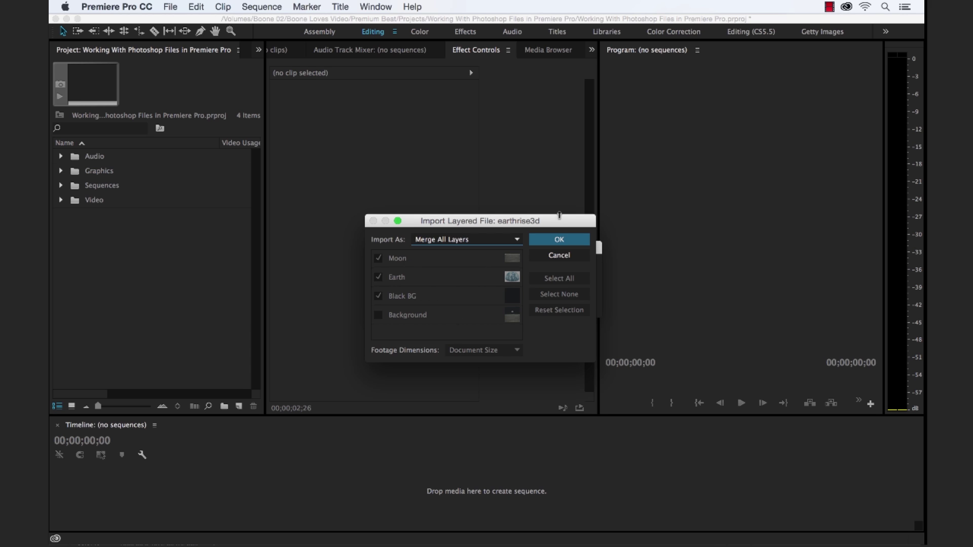
left_click(557, 240)
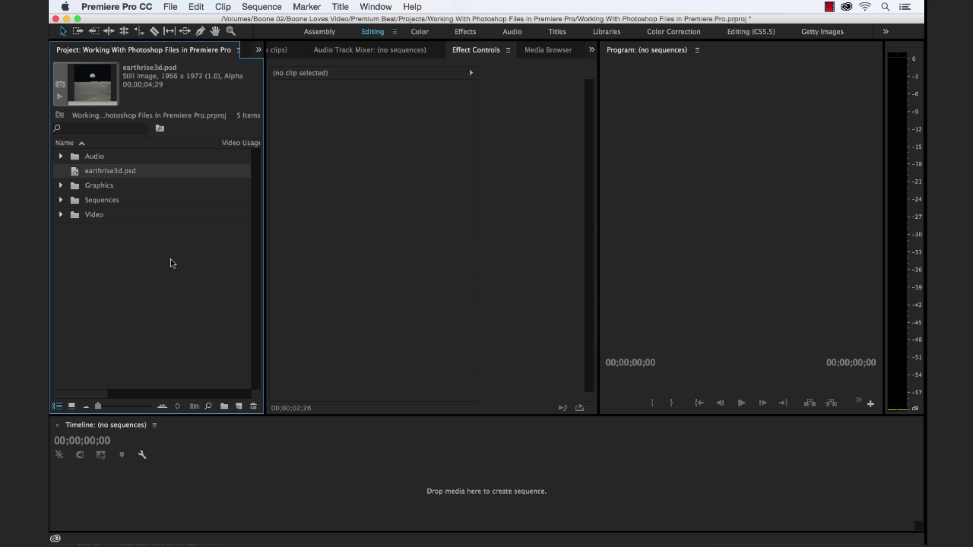
double_click(81, 174)
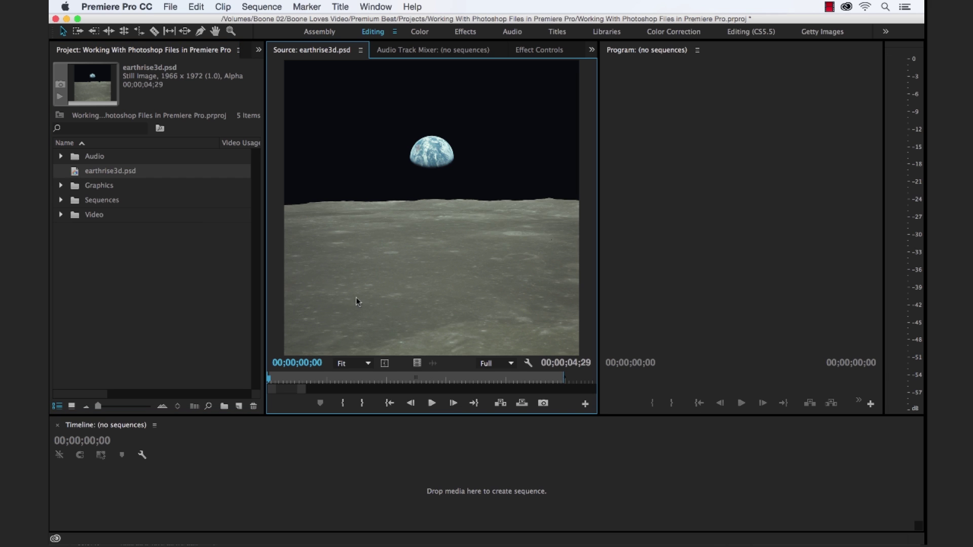
Re-import earthrise3d.psd as Individual Layers with Document Size footage dimensions
left_click(132, 284)
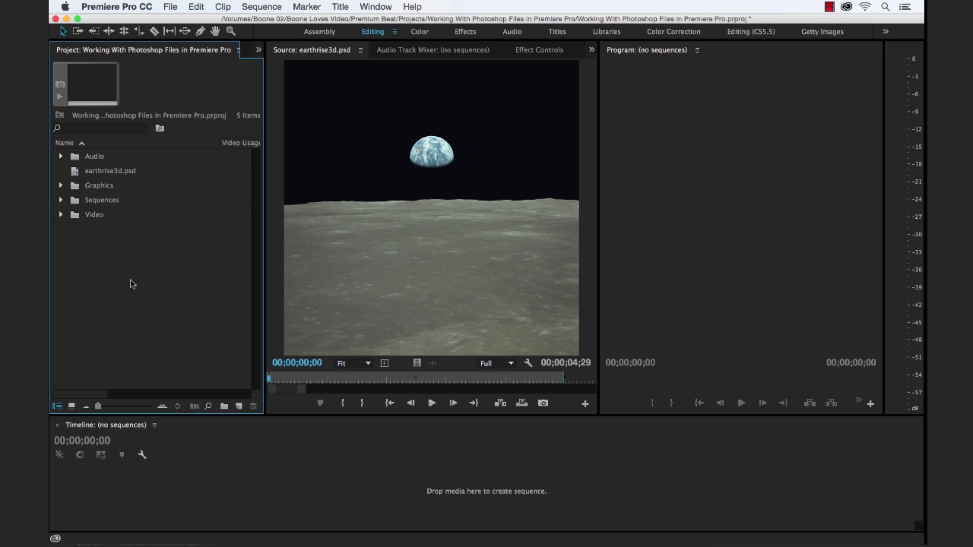
right_click(130, 283)
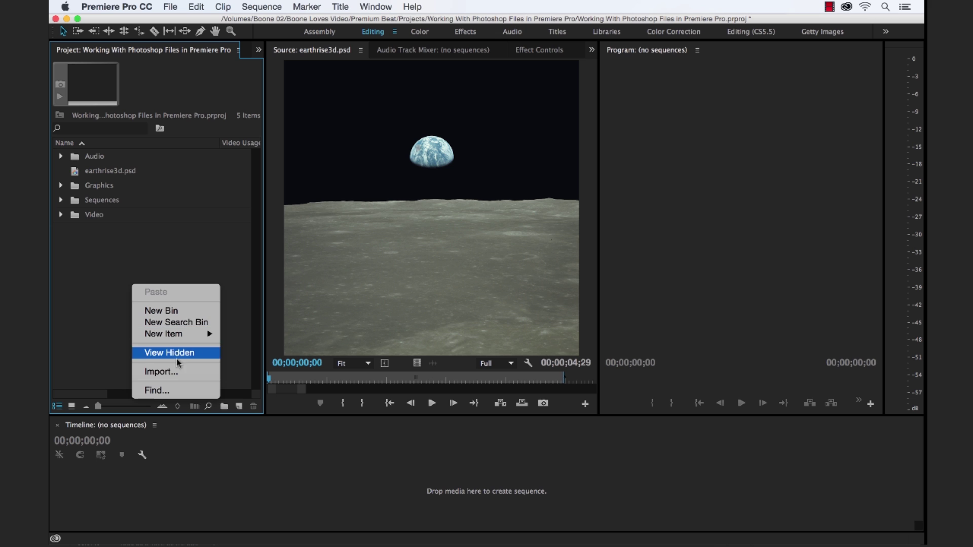
left_click(174, 374)
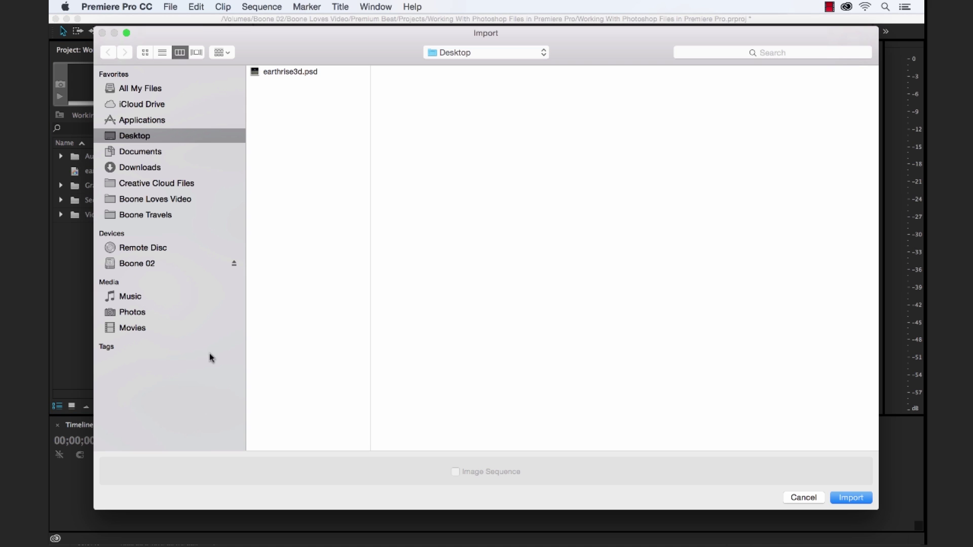
double_click(308, 72)
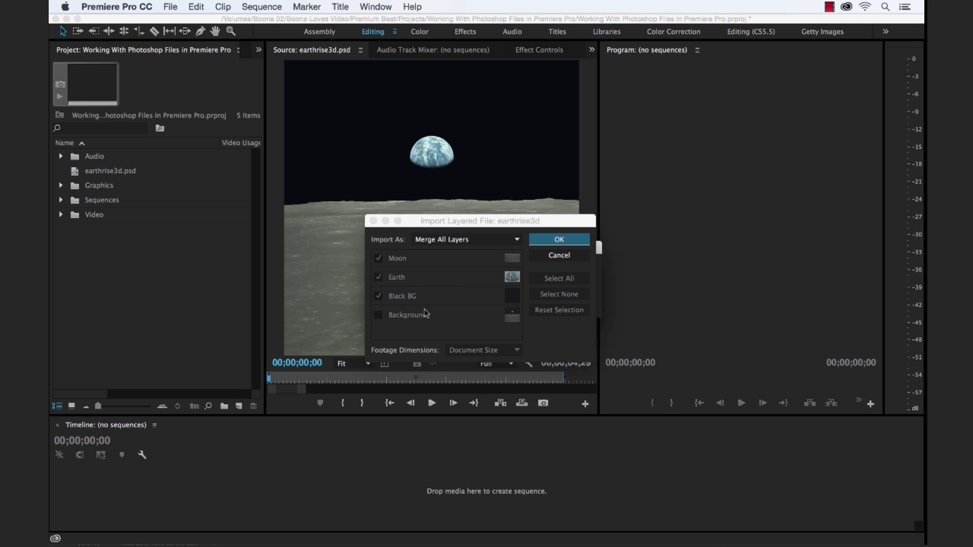
left_click(491, 241)
left_click(475, 267)
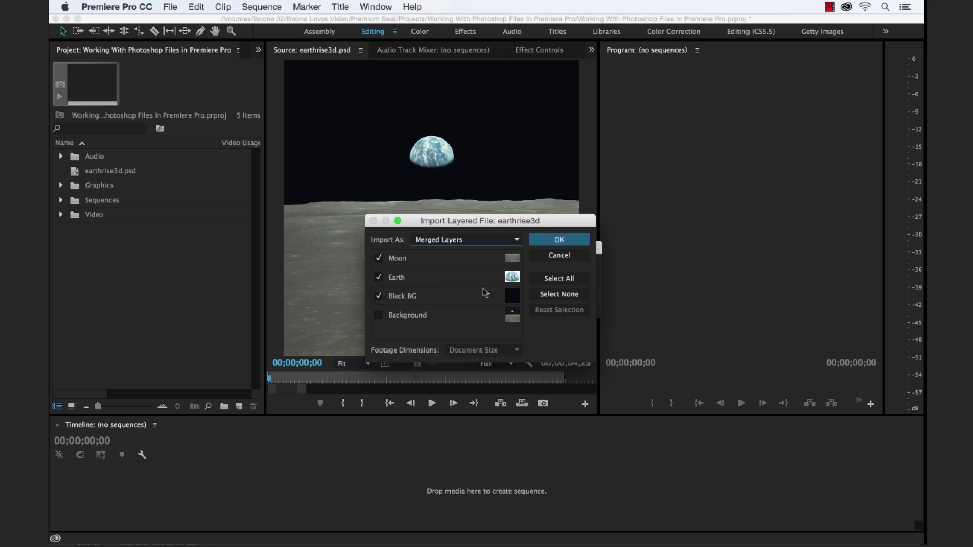
left_click(471, 243)
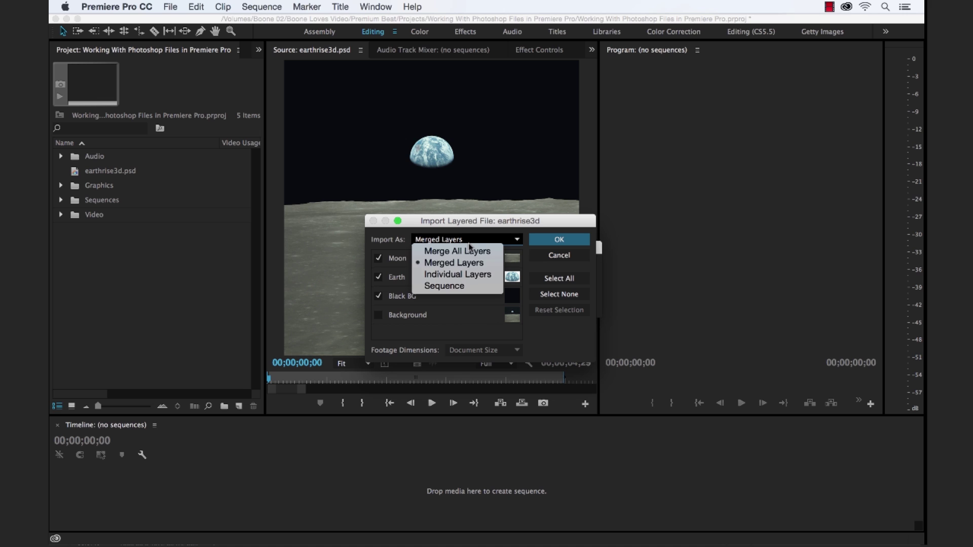
left_click(469, 276)
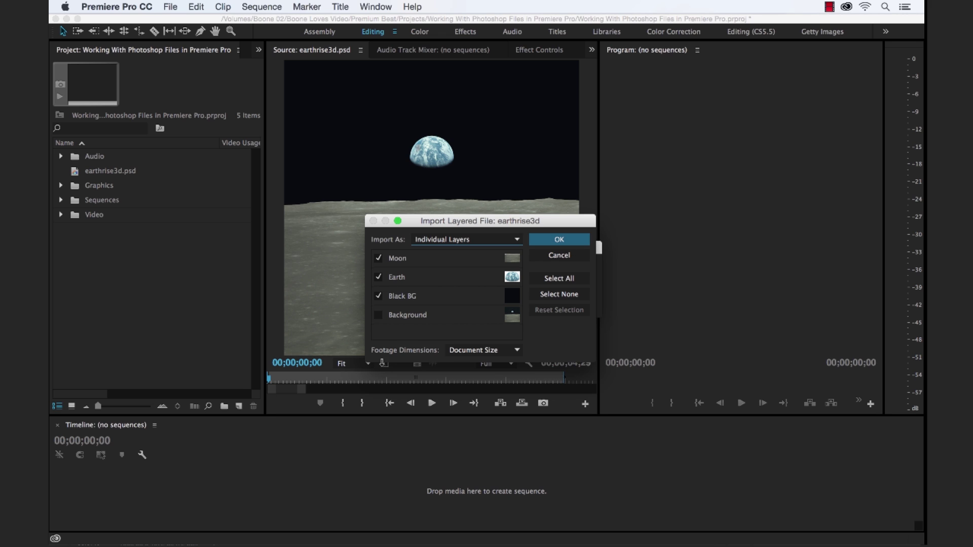
left_click(452, 352)
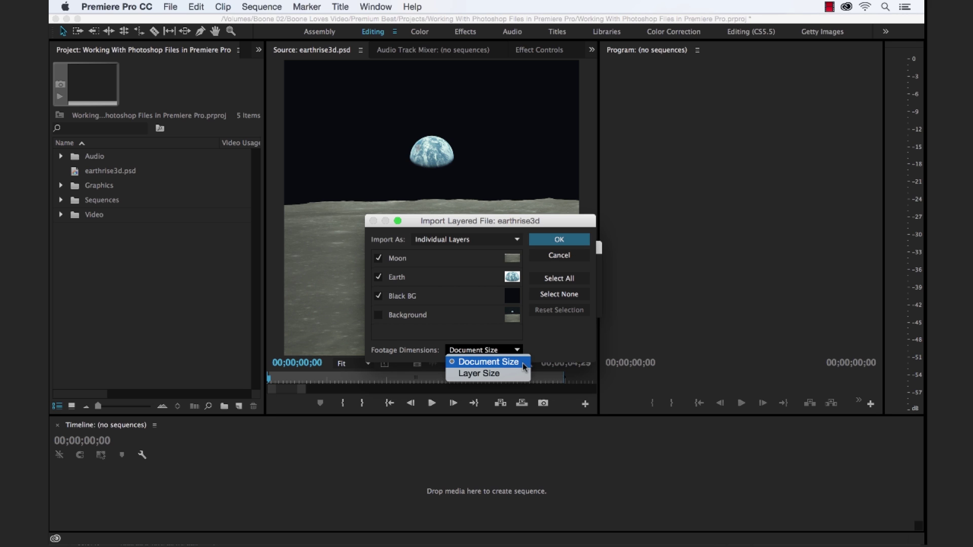
left_click(539, 342)
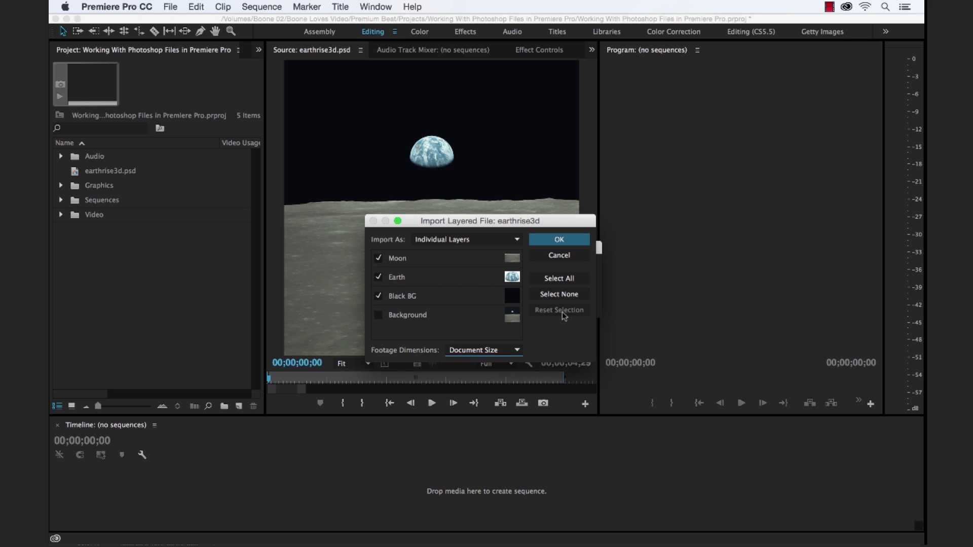
left_click(560, 241)
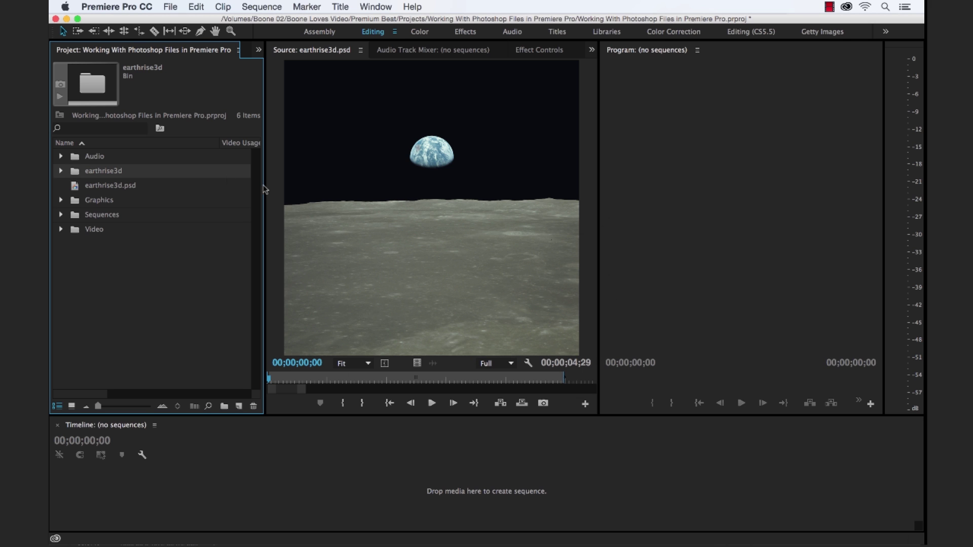
Expand the earthrise3d bin and preview the Black BG, Moon and Earth layers
left_click(61, 171)
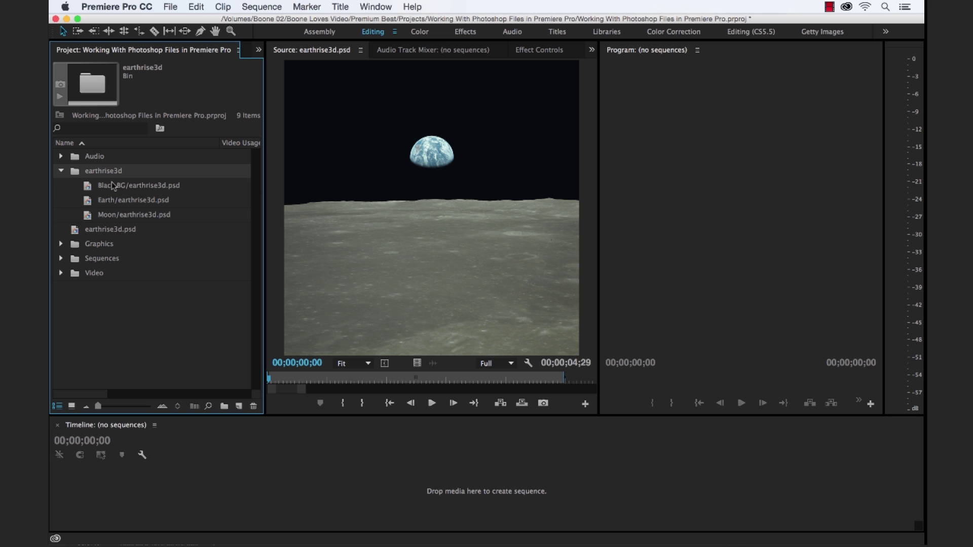
double_click(91, 187)
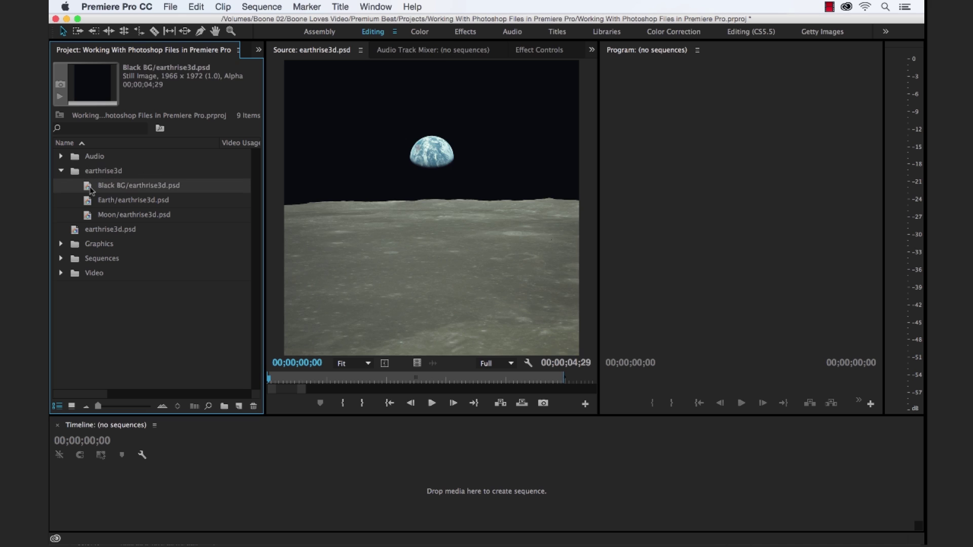
double_click(89, 215)
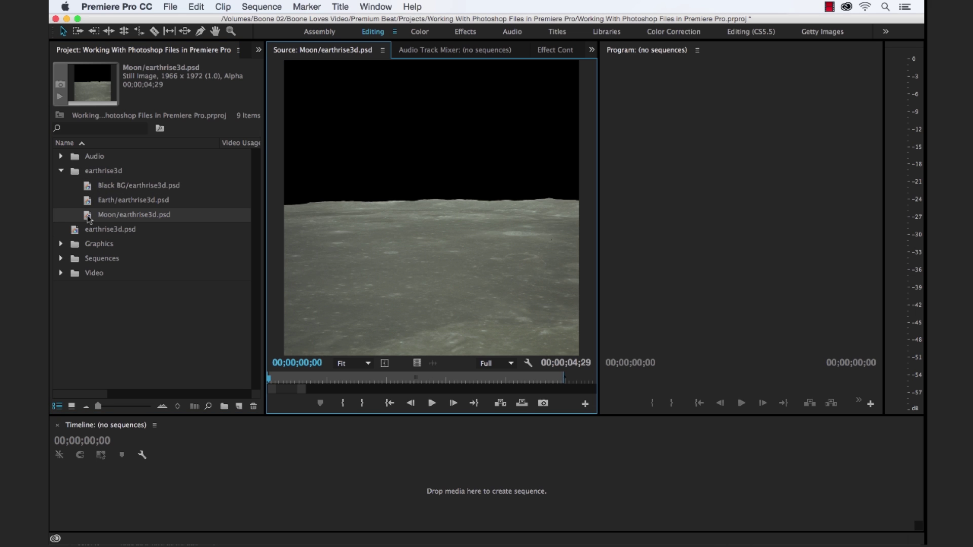
left_click(88, 202)
double_click(87, 203)
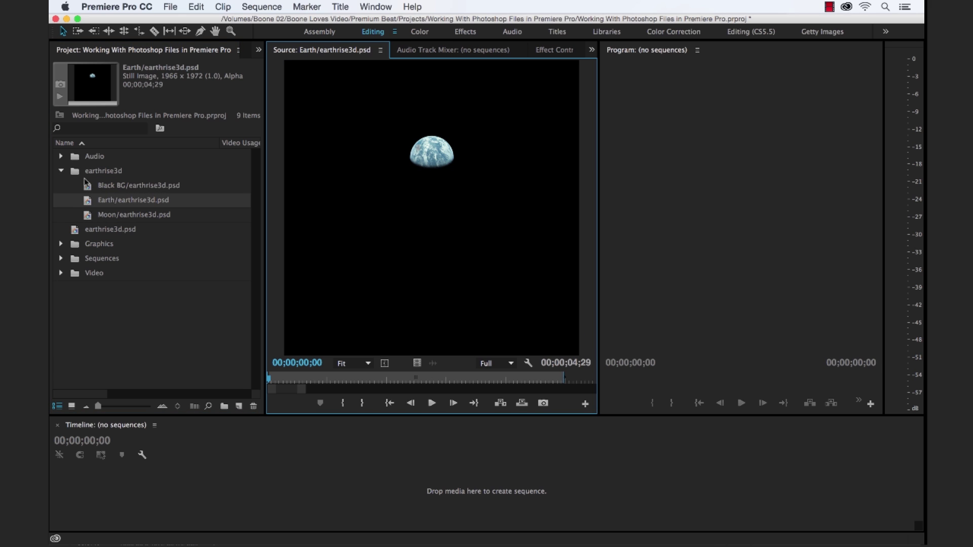
Delete the earthrise3d bin and the merged earthrise3d.psd from the project
left_click(61, 172)
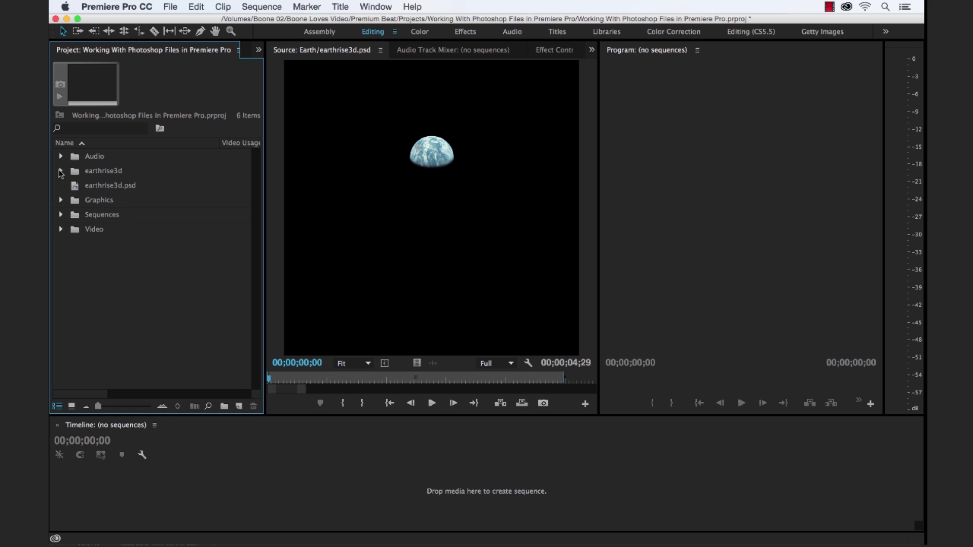
right_click(117, 275)
left_click(85, 251)
left_click_drag(137, 174, 118, 189)
key("Delete")
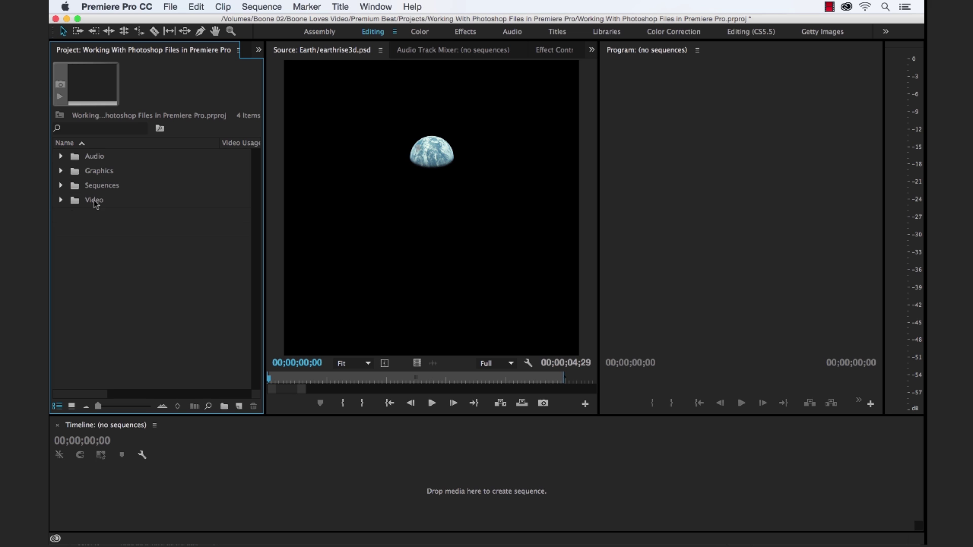
Import earthrise3d.psd with Import As set to Sequence
right_click(155, 251)
left_click(181, 340)
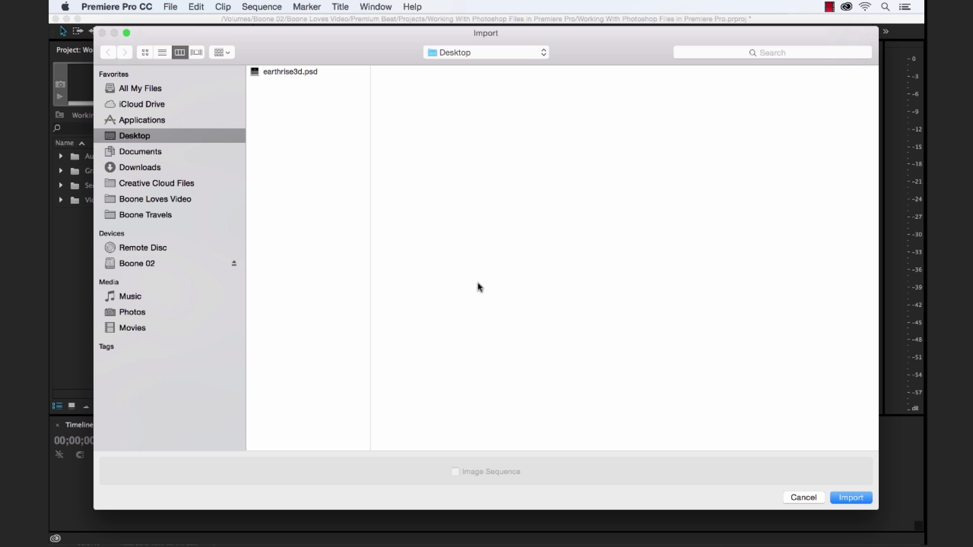
double_click(322, 72)
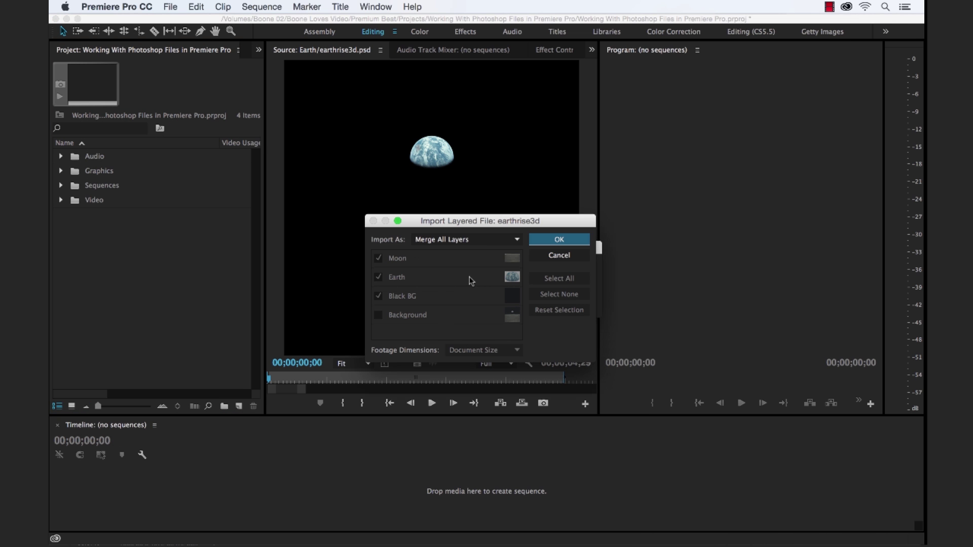
left_click(456, 239)
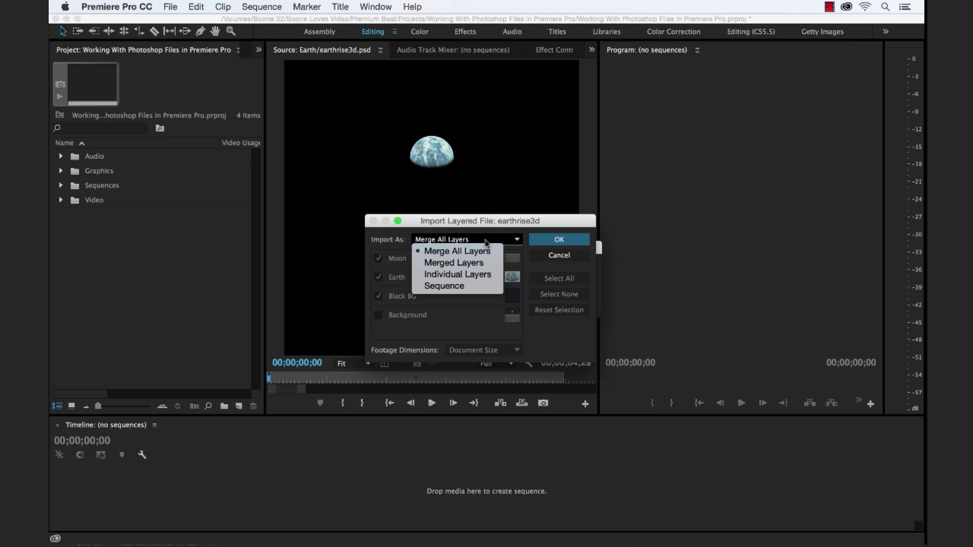
left_click(445, 287)
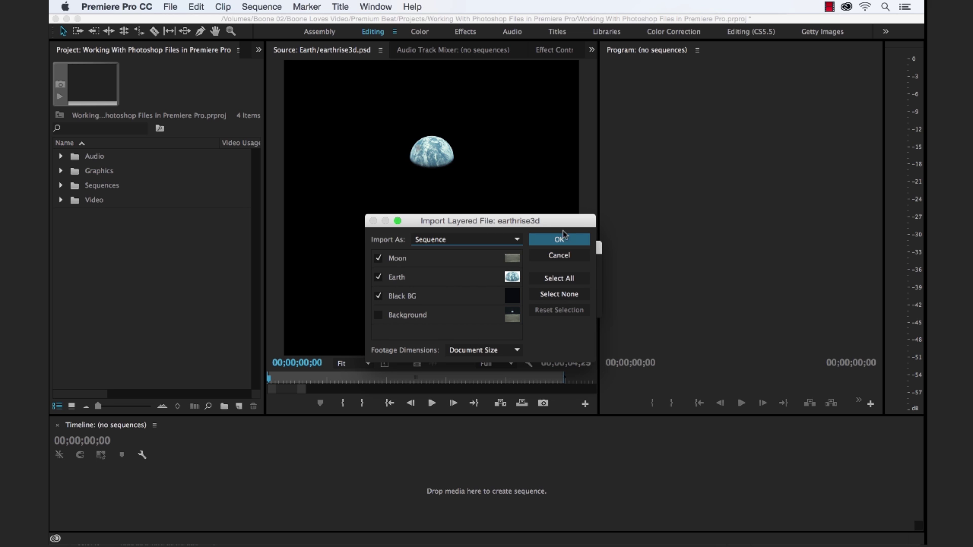
left_click(547, 241)
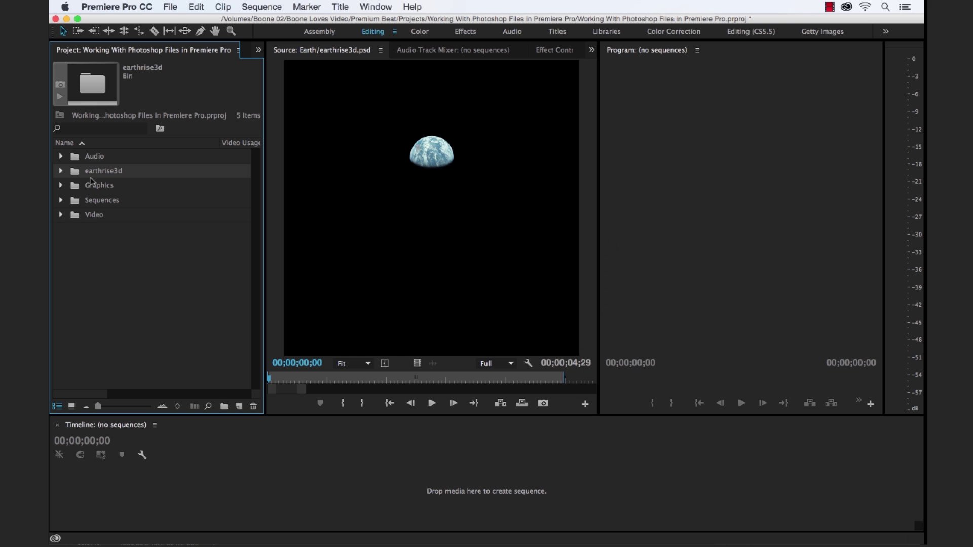
Expand the new earthrise3d bin and open the earthrise3d sequence
left_click(61, 171)
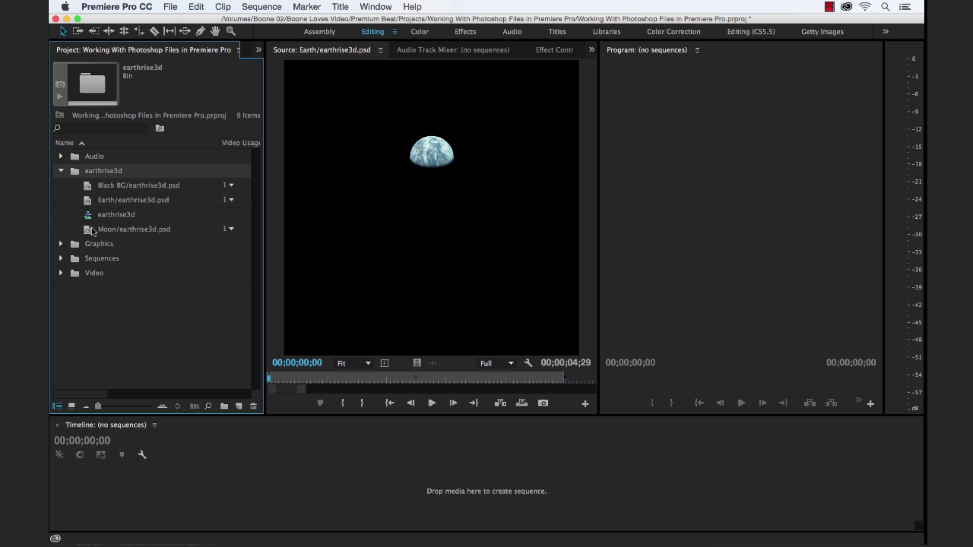
left_click(88, 217)
double_click(88, 218)
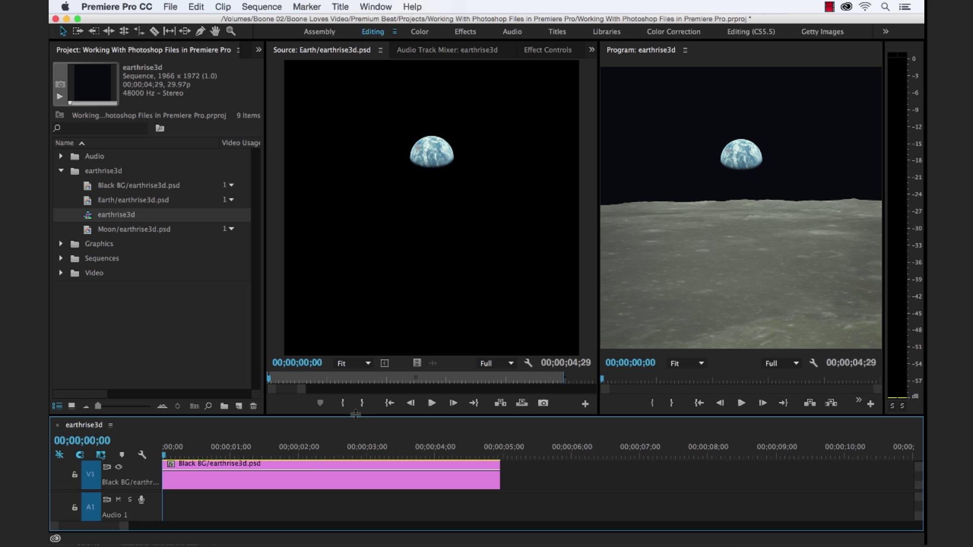
Enlarge the Timeline to show all three tracks, scrub to about two seconds, and select the Moon and Earth clips
left_click_drag(357, 417, 367, 277)
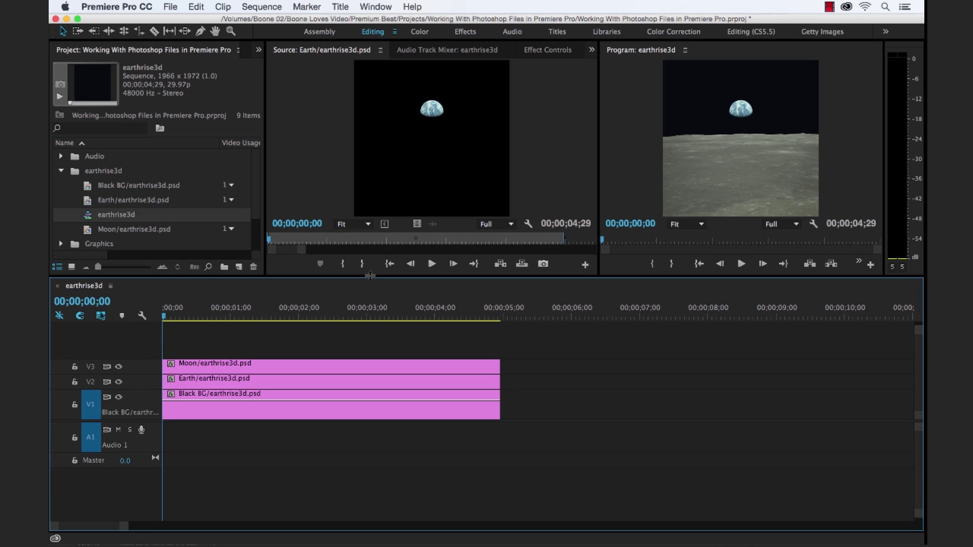
left_click(228, 312)
left_click_drag(228, 312, 309, 313)
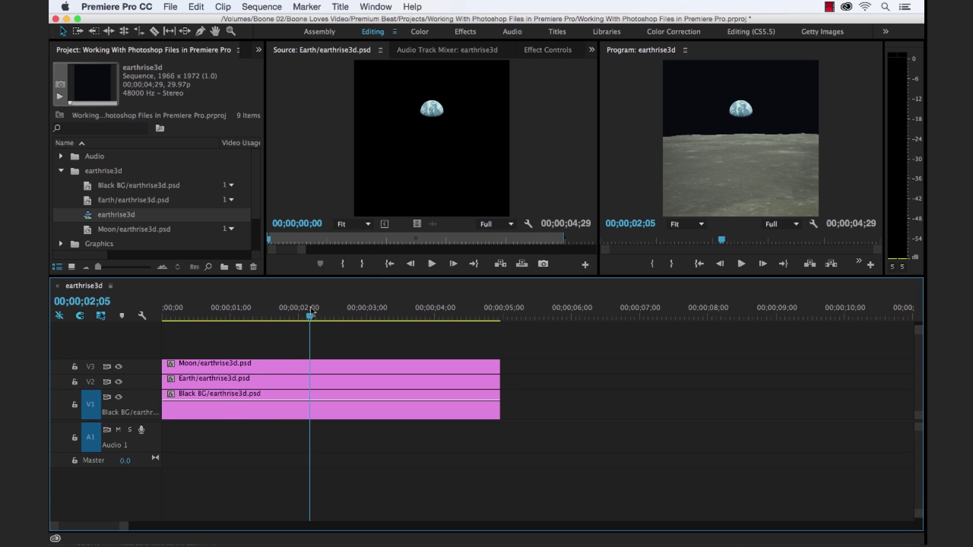
left_click(284, 369)
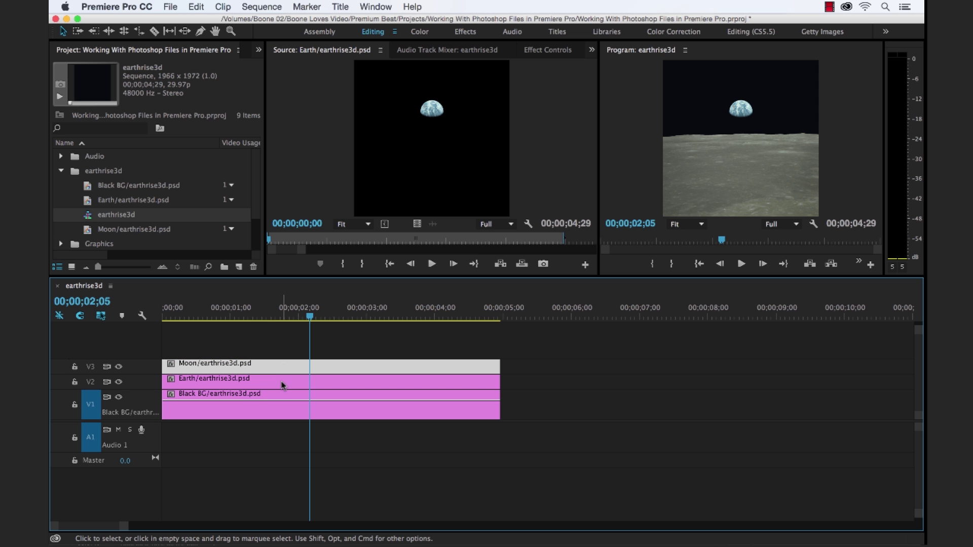
left_click(282, 385)
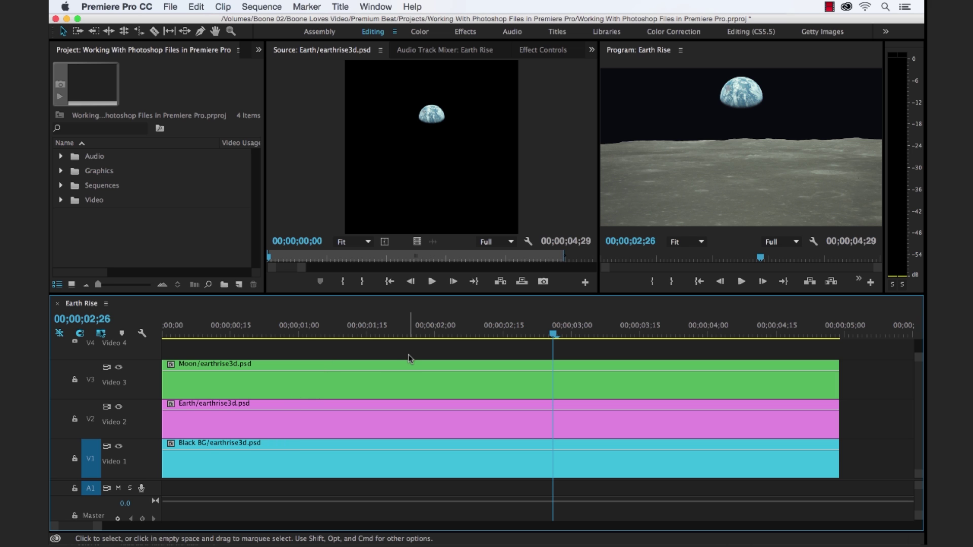
Start a Position keyframe on the Moon clip and raise the Moon to a Y of 521
left_click(472, 334)
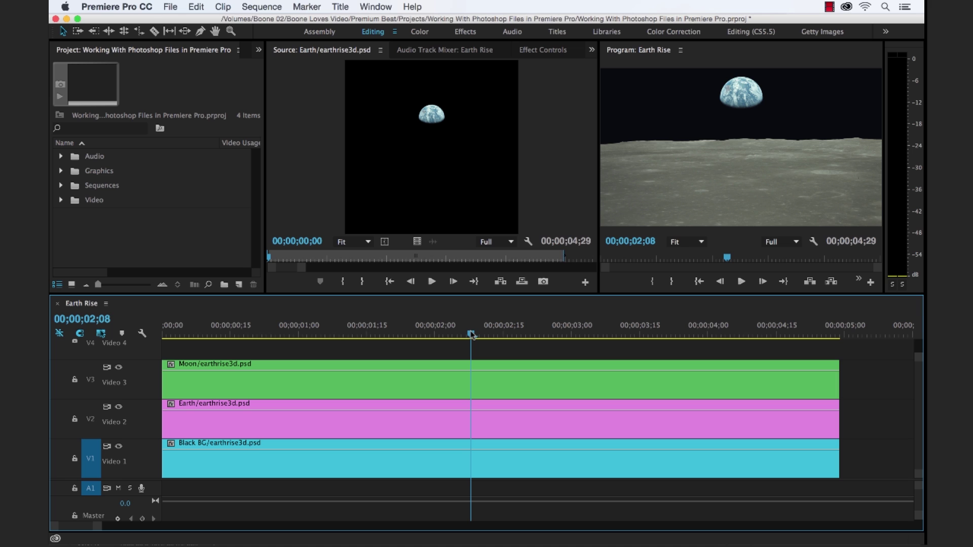
left_click_drag(471, 334, 330, 332)
left_click(527, 385)
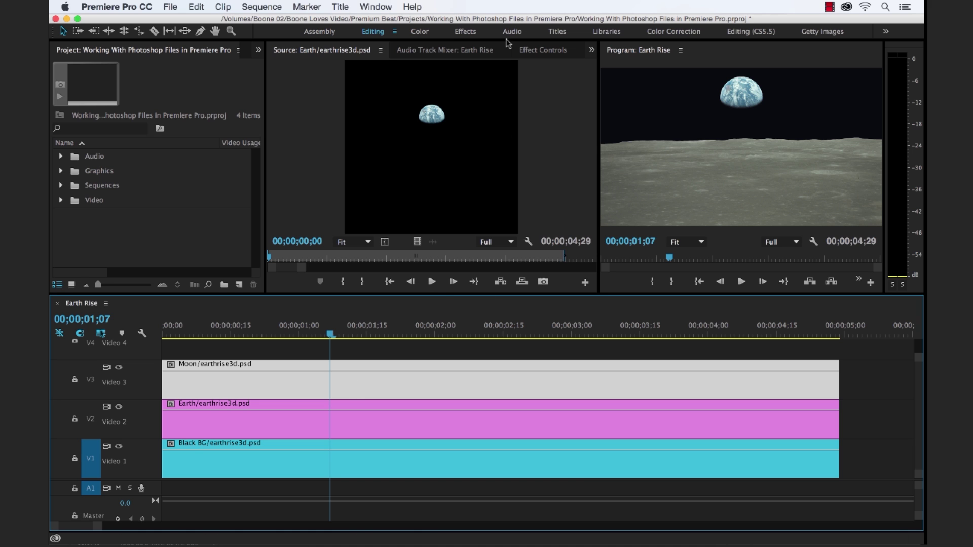
left_click(538, 52)
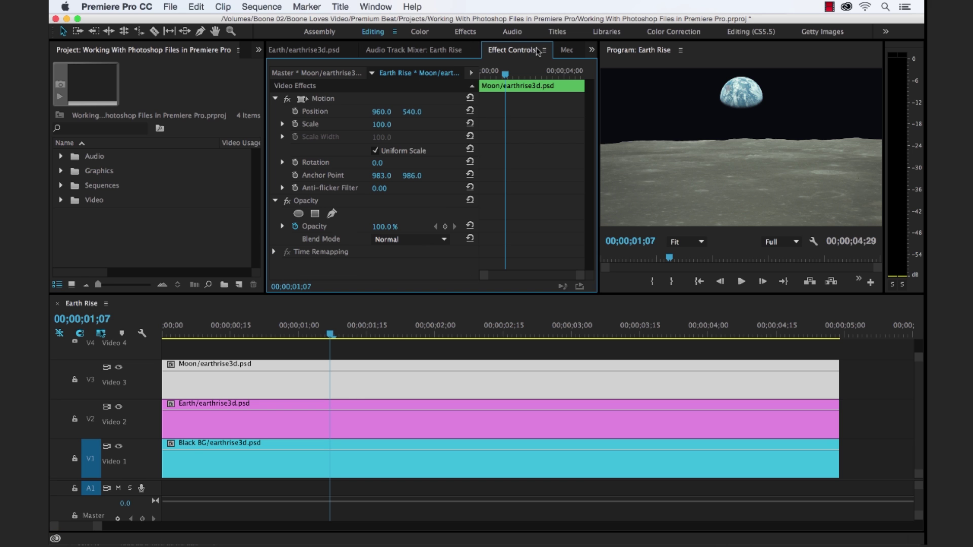
left_click(295, 111)
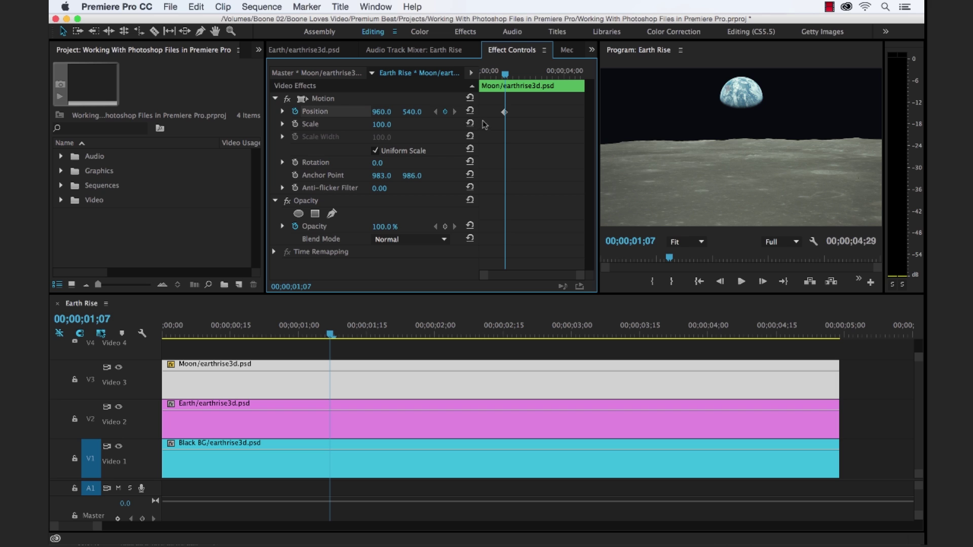
left_click_drag(505, 113, 562, 111)
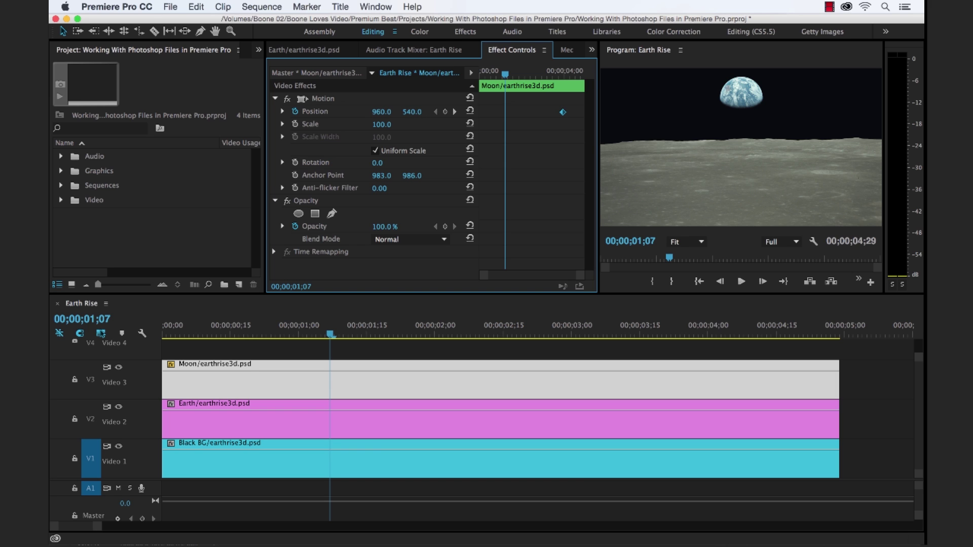
left_click_drag(412, 112, 400, 112)
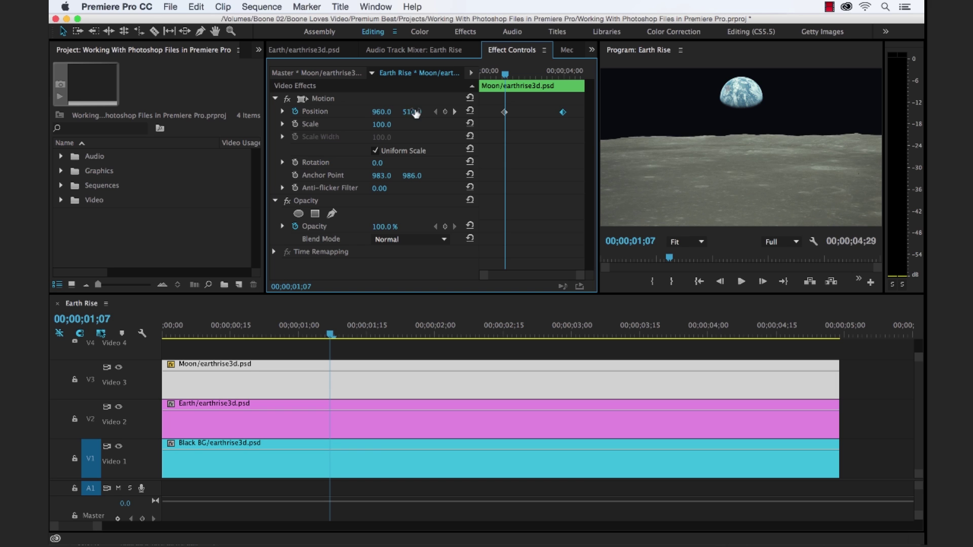
Scale the Moon to 115 and place its position keyframes at the clip's start and end
left_click(386, 124)
type("115")
key("Return")
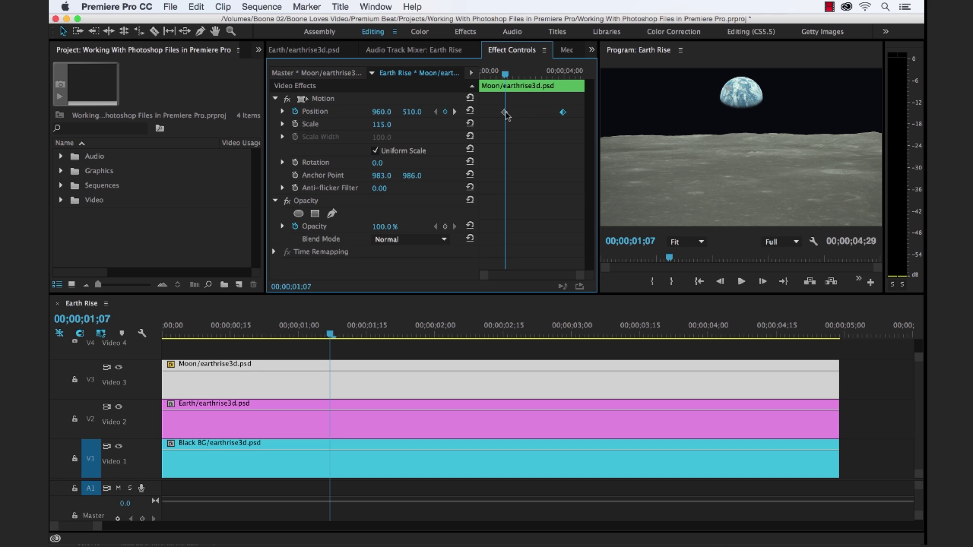
left_click_drag(505, 112, 471, 113)
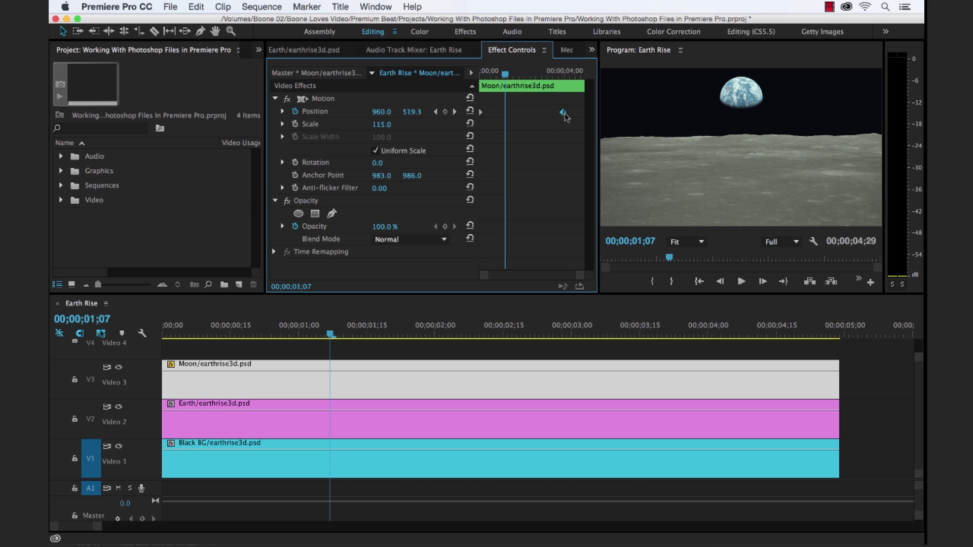
left_click_drag(565, 116, 597, 115)
left_click_drag(507, 78, 577, 76)
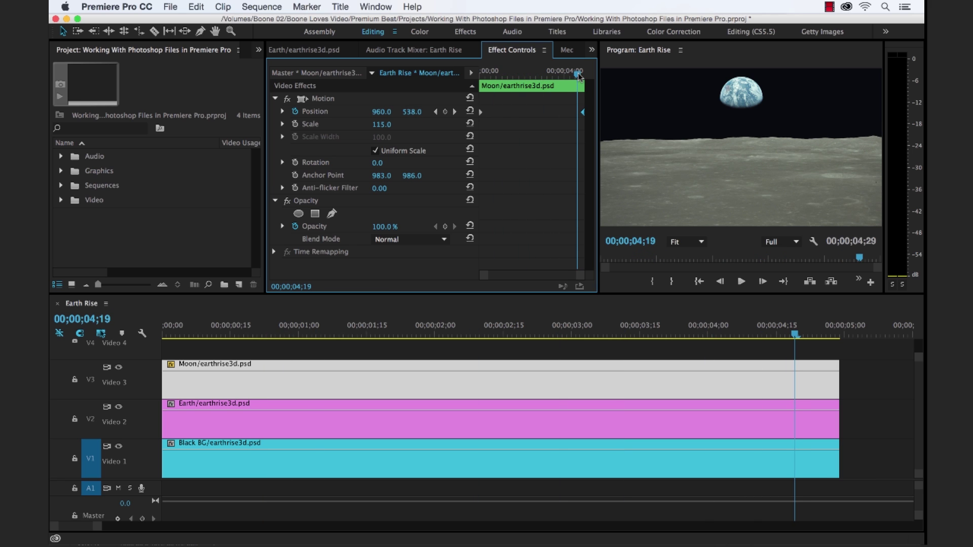
left_click(300, 425)
Keyframe the Earth's Position from low at the start to Y 720 at the clip's end
left_click_drag(412, 111, 528, 112)
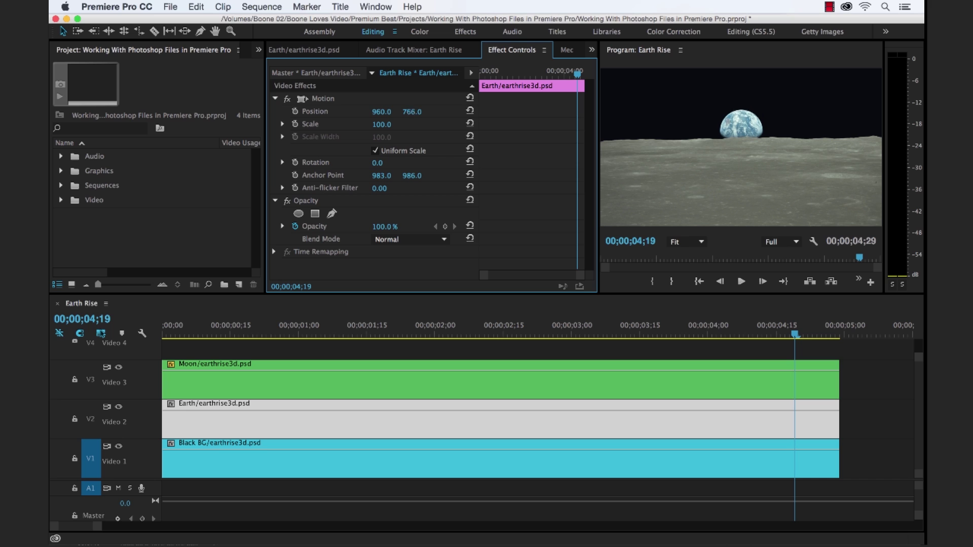
left_click(295, 111)
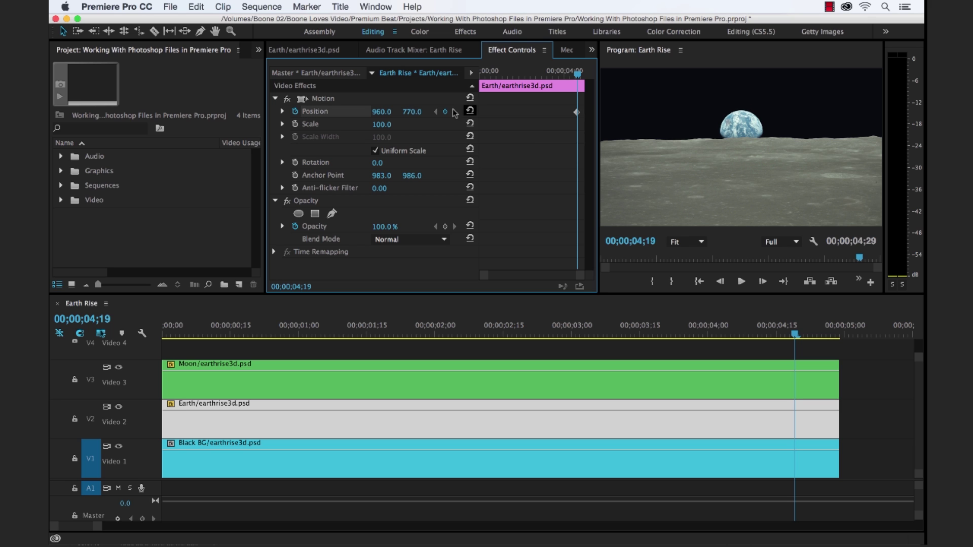
left_click_drag(412, 112, 386, 112)
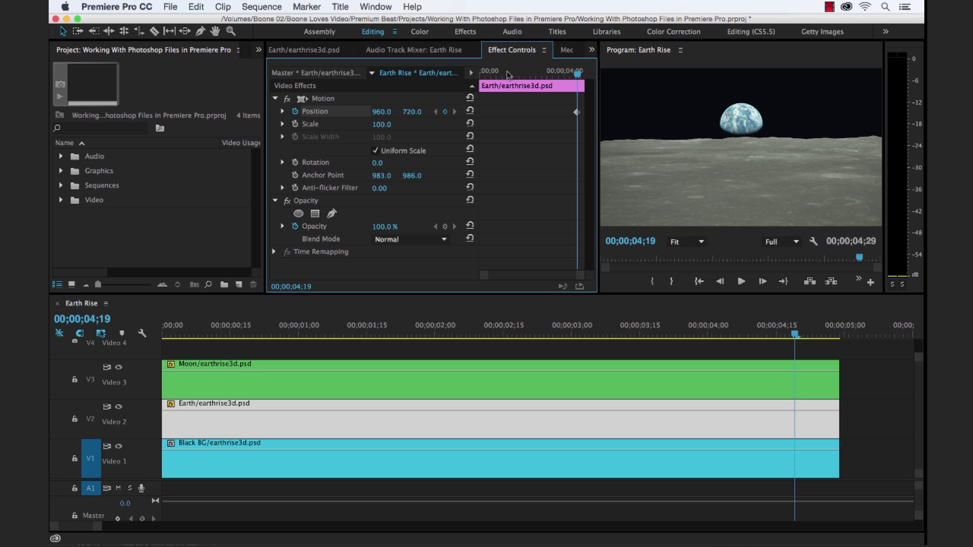
left_click_drag(579, 113, 597, 116)
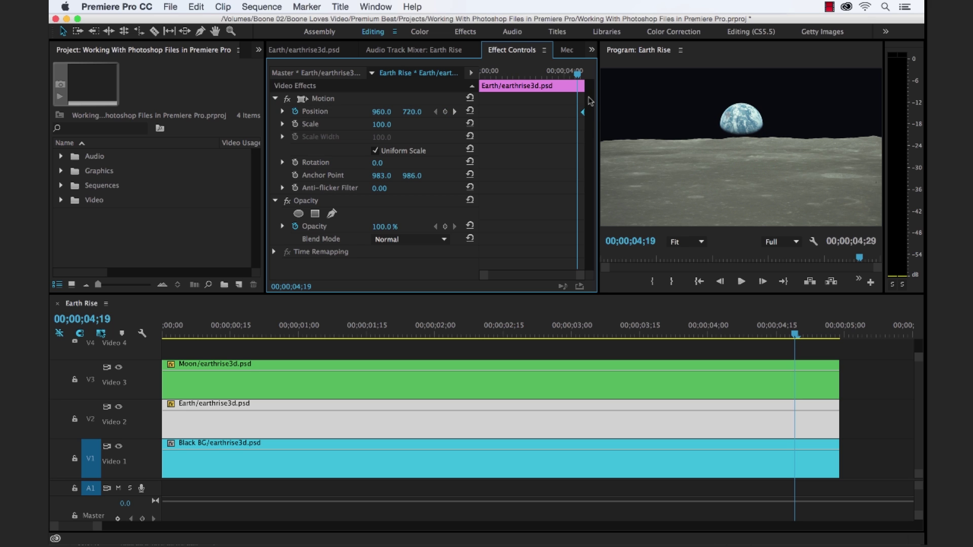
left_click_drag(576, 76, 472, 112)
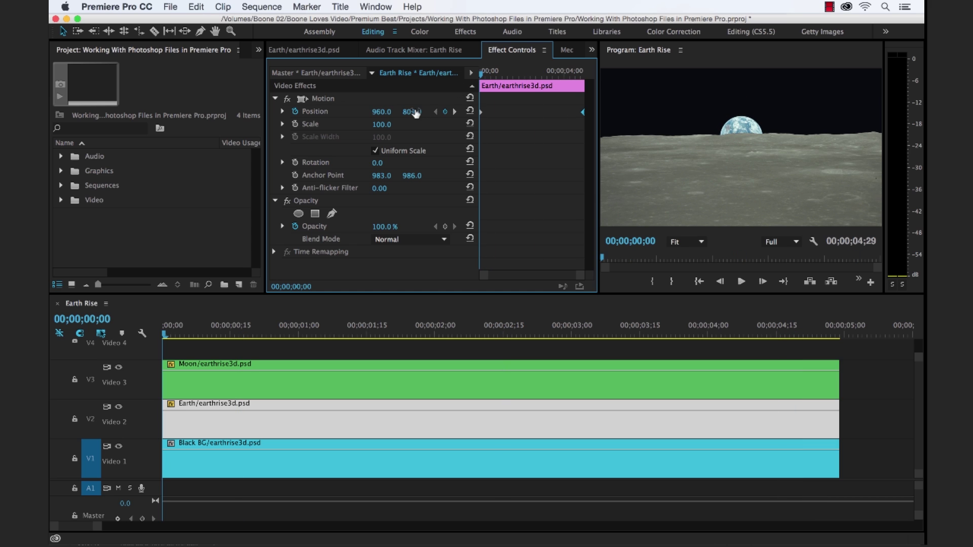
left_click(445, 349)
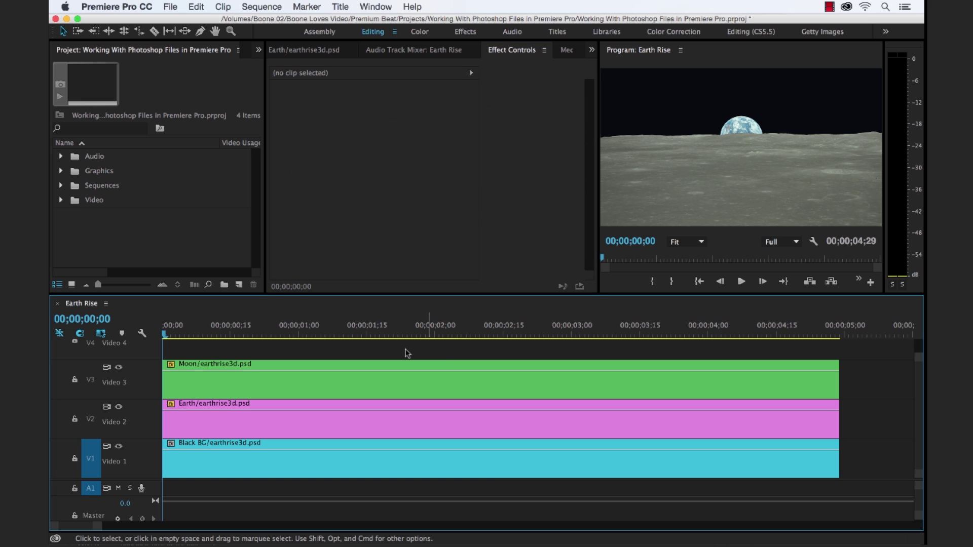
left_click_drag(190, 324, 440, 325)
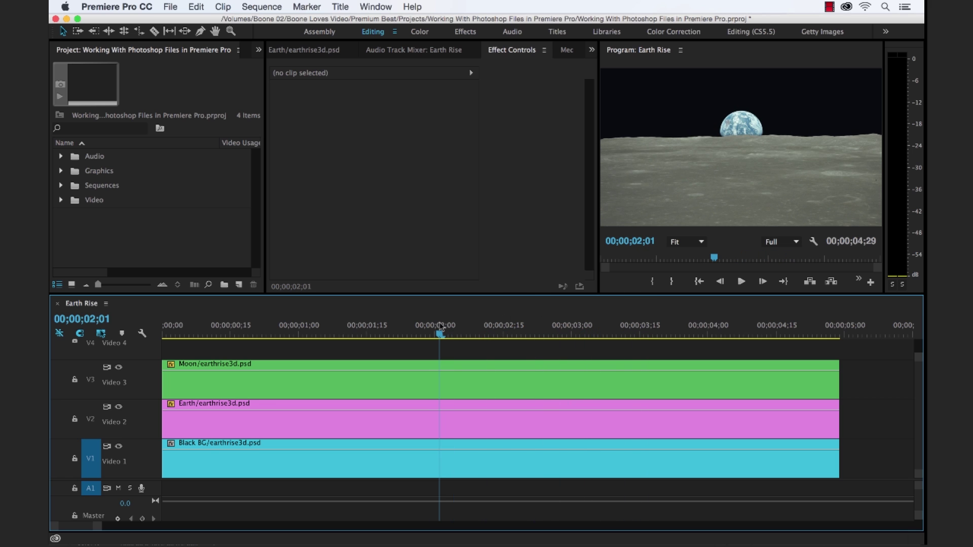
left_click(372, 390)
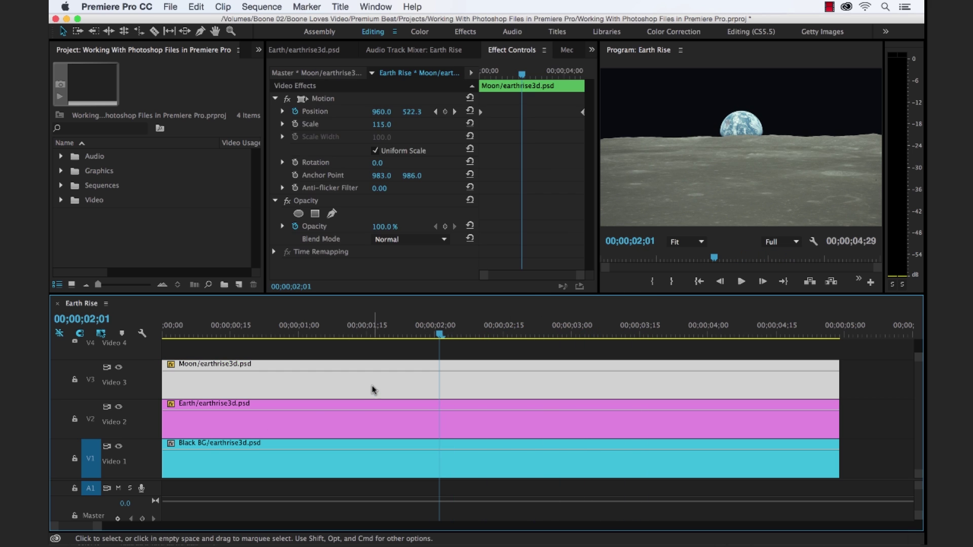
Find Gaussian Blur in the Effects panel and apply it to the Moon clip
left_click(259, 51)
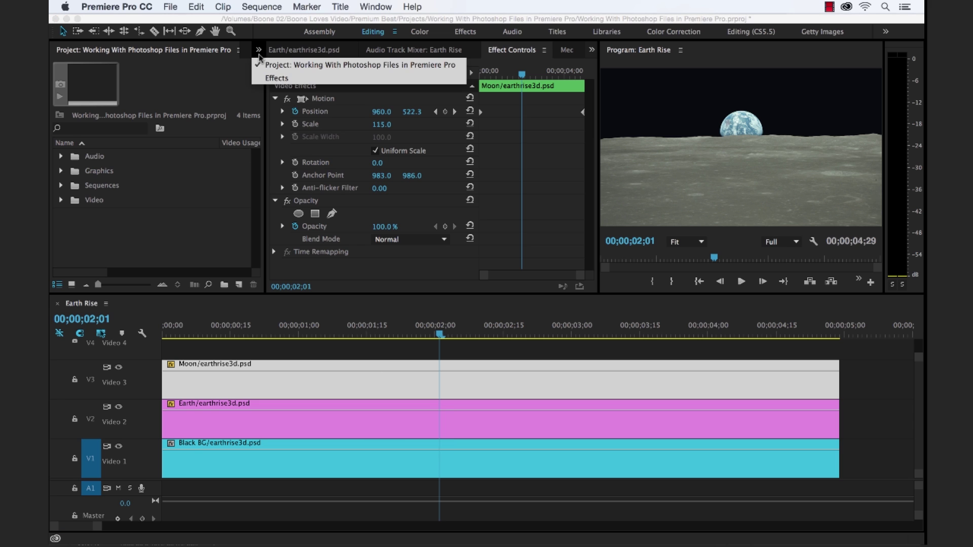
left_click(268, 77)
left_click(100, 66)
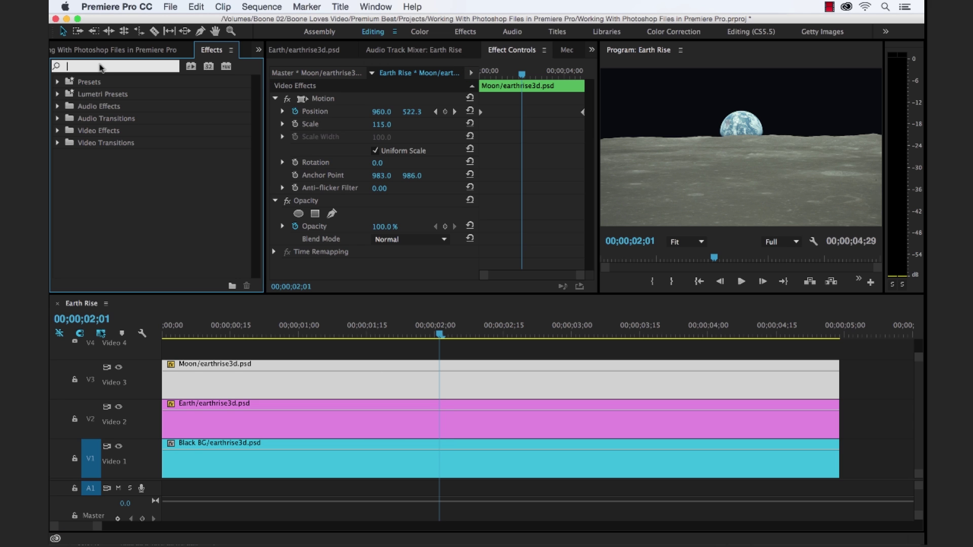
type("gaussia")
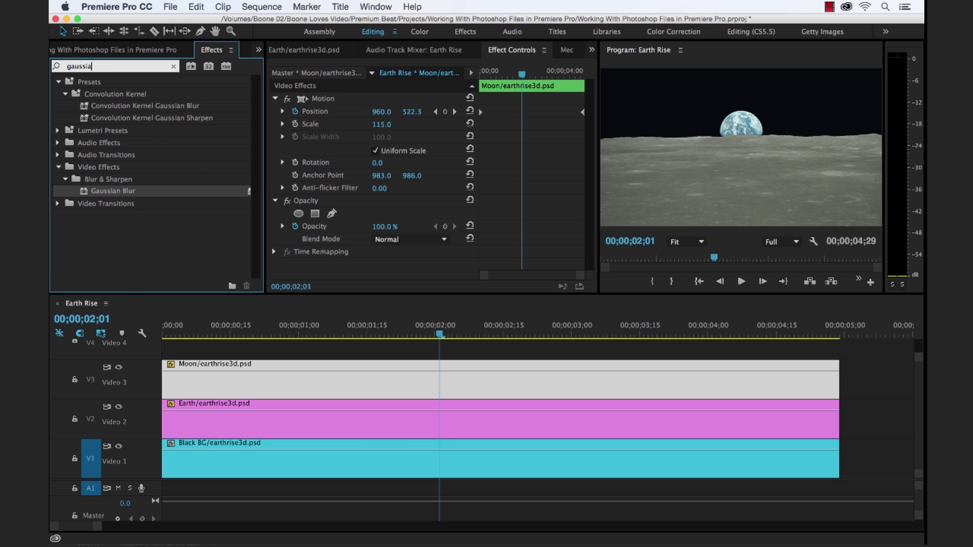
left_click(85, 190)
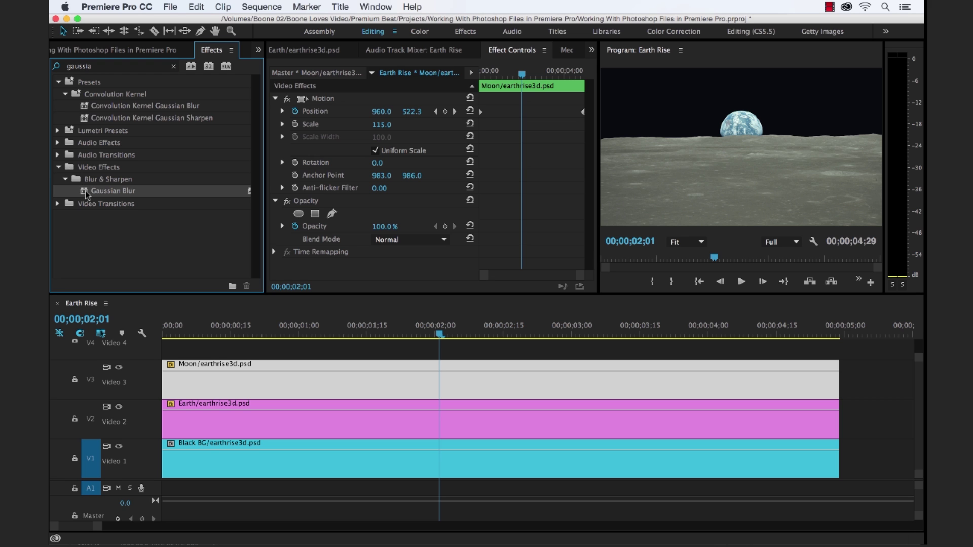
left_click_drag(85, 191, 312, 372)
Set the Moon's Gaussian Blur Blurriness to 40
scroll(402, 268, "down", 3)
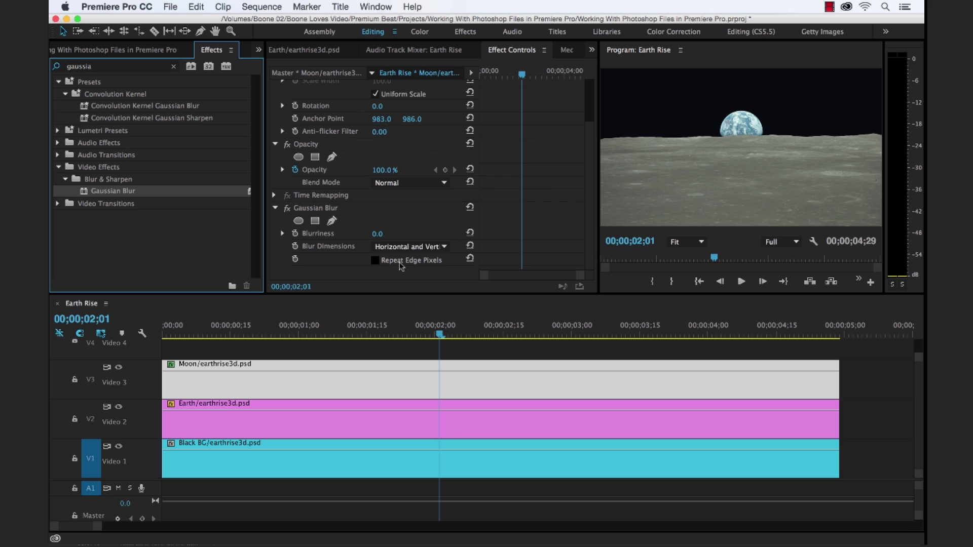
left_click(380, 234)
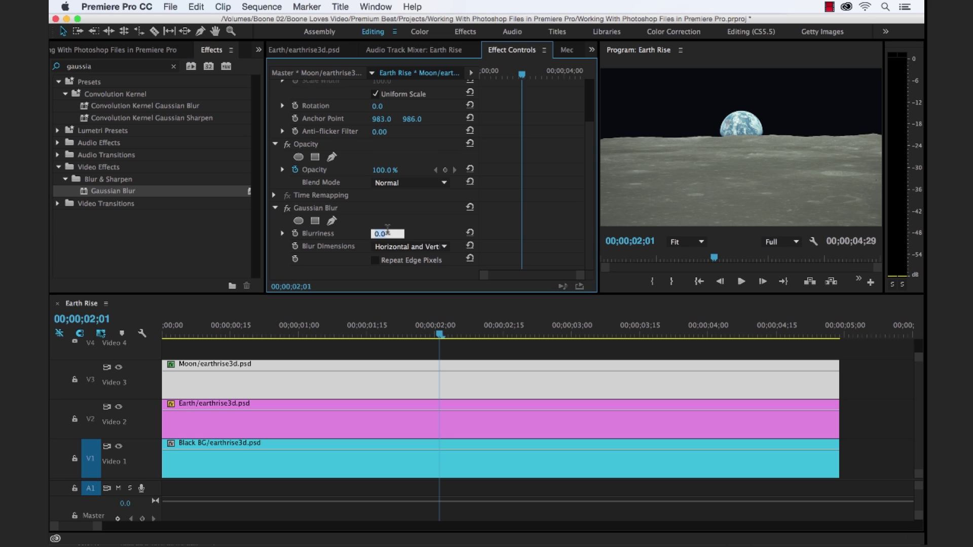
type("40")
key("Return")
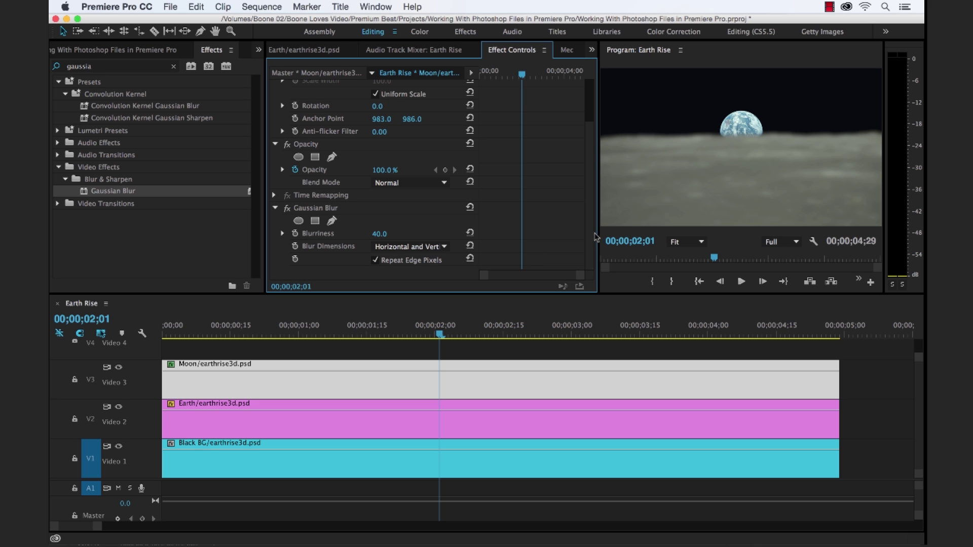
left_click_drag(598, 235, 474, 234)
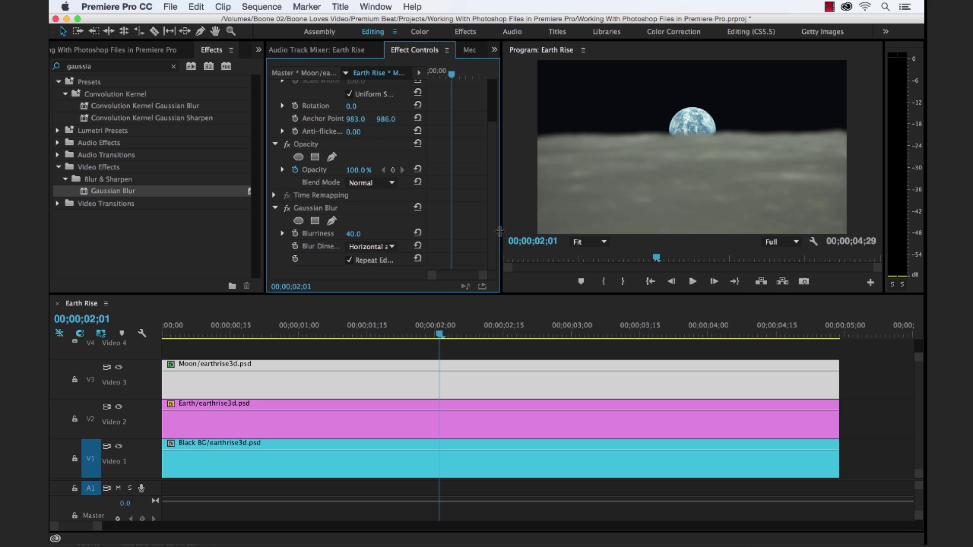
Save the Earth Rise project and scrub the timeline to preview the blurred-Moon earthrise
key("cmd+s")
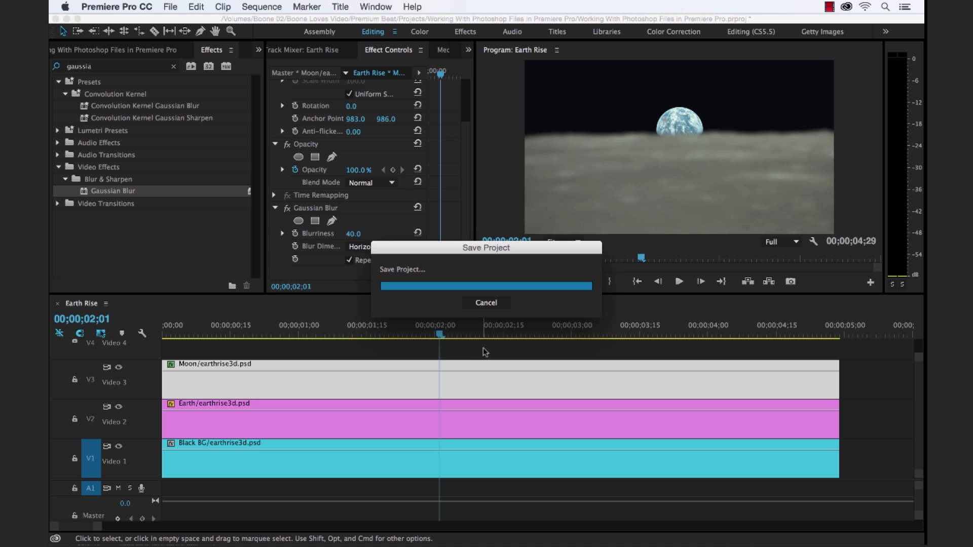
left_click(440, 334)
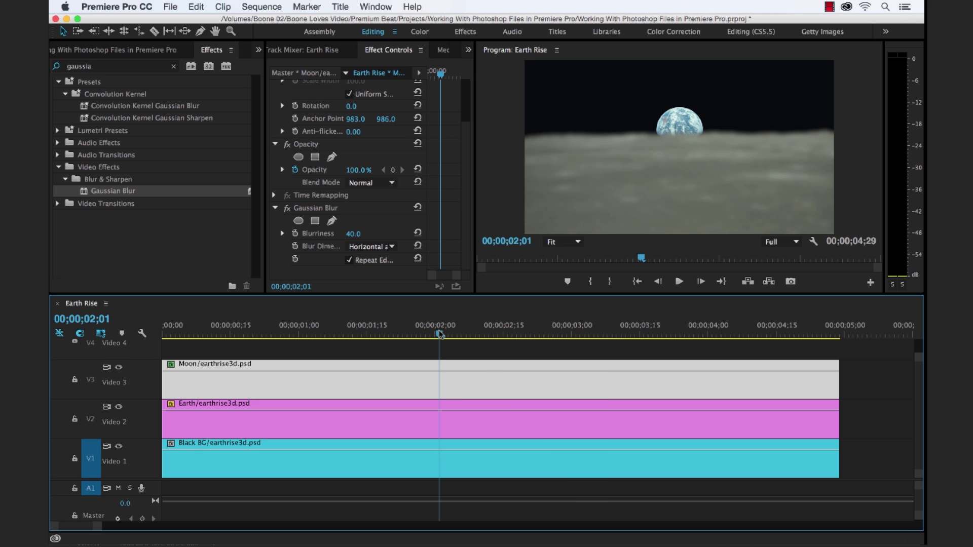
left_click_drag(440, 335, 312, 339)
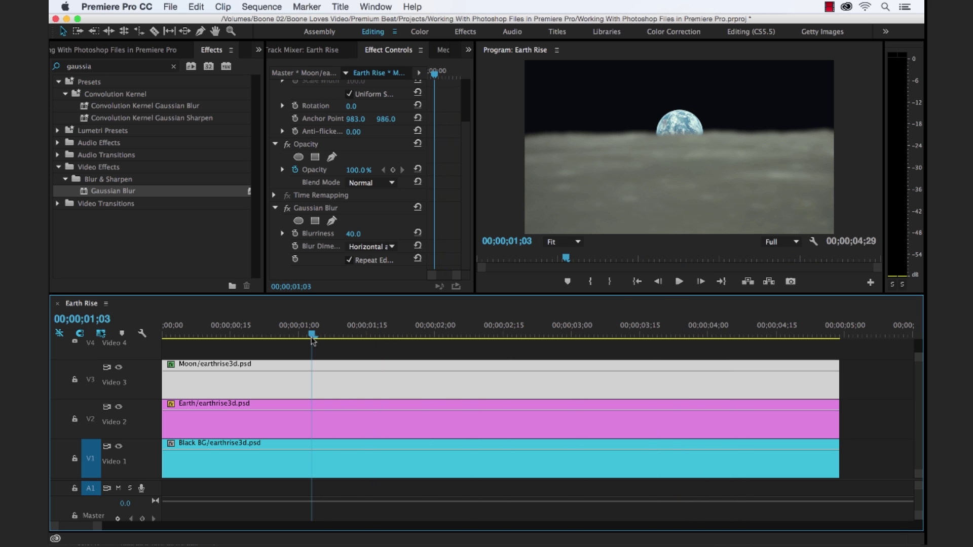
left_click_drag(310, 337, 549, 308)
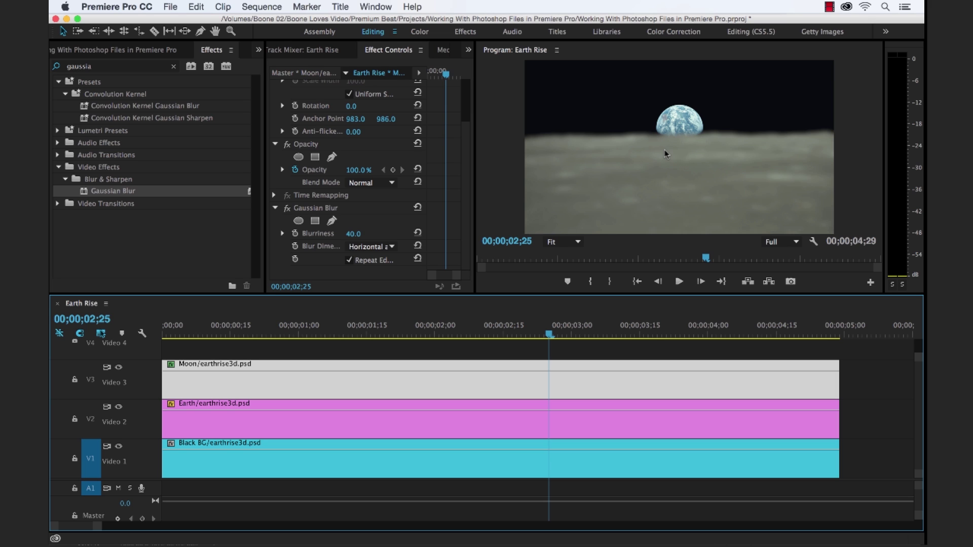
left_click(583, 356)
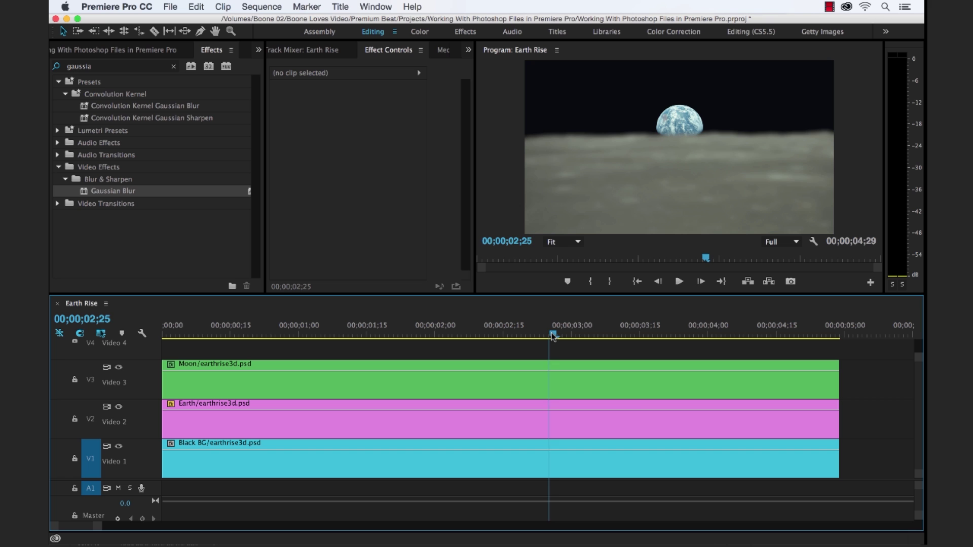
left_click_drag(553, 335, 330, 332)
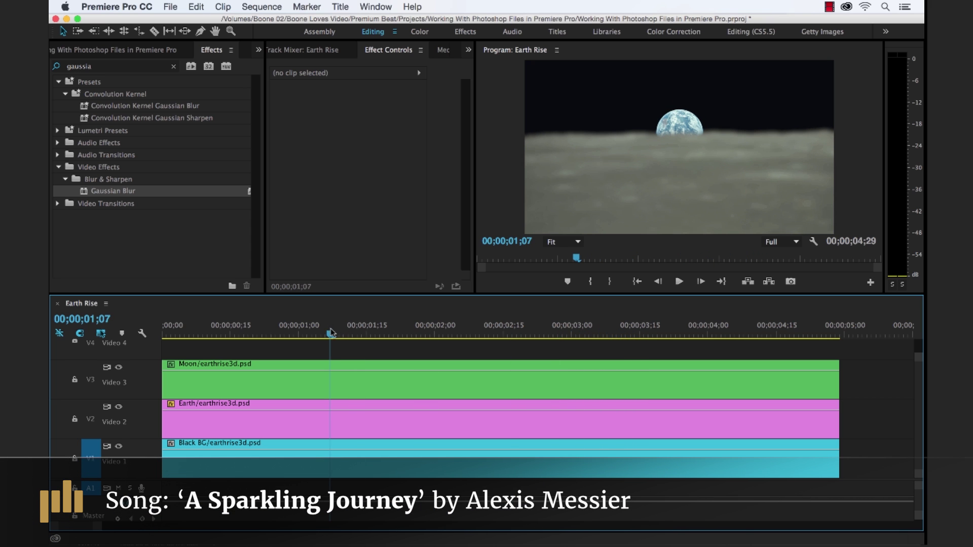